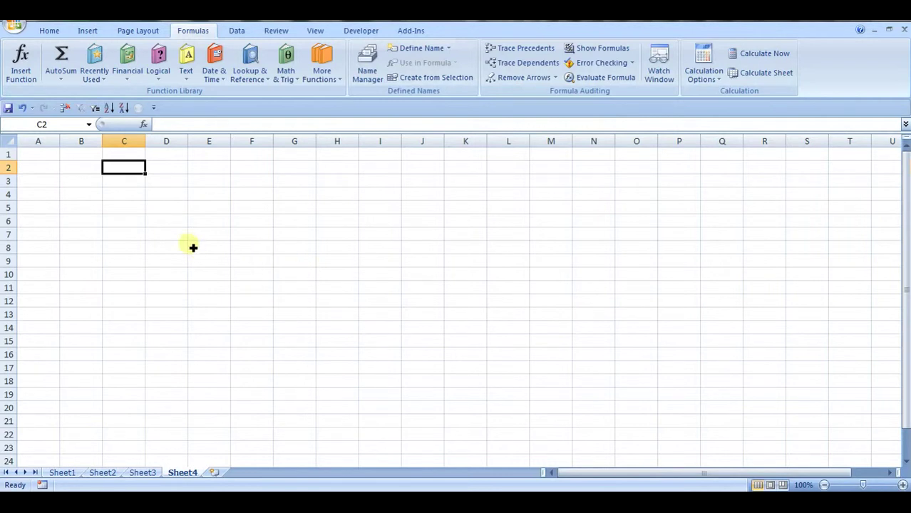
Enter =ADDRESS(1,1) in C2, picking ADDRESS from the autocomplete, so it returns $A$1.
{"action": "left_click", "coordinate": [50, 159]}
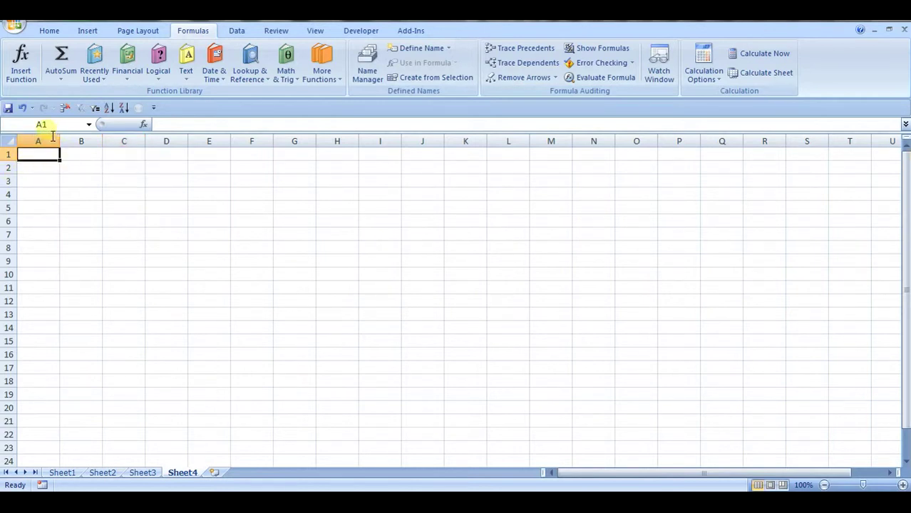
{"action": "left_click", "coordinate": [126, 173]}
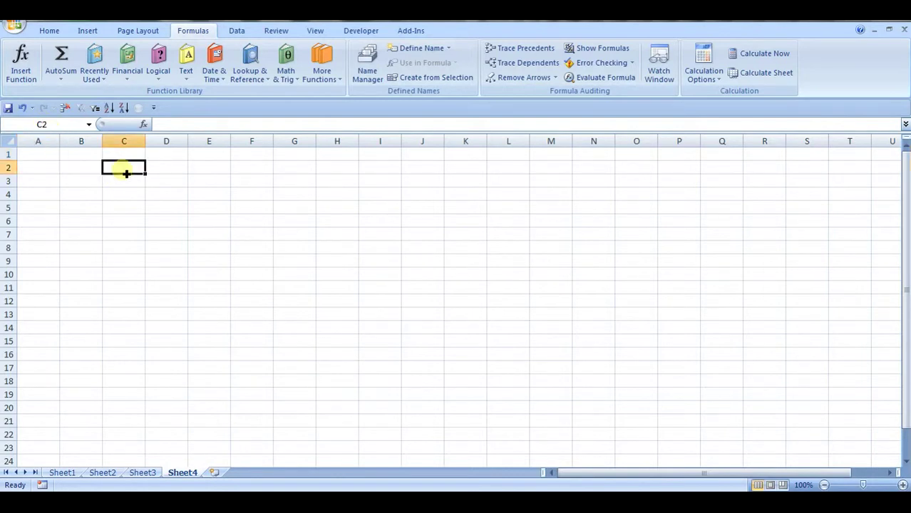
{"action": "type", "text": "="}
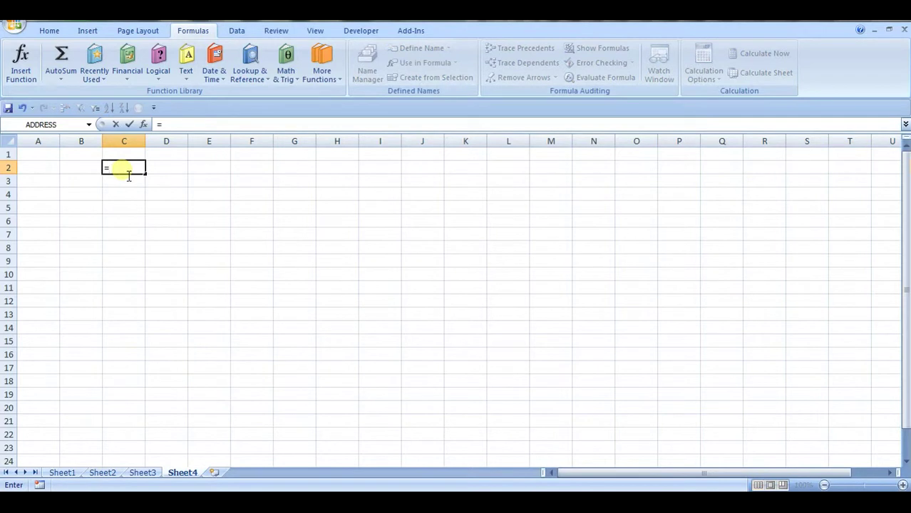
{"action": "type", "text": "a"}
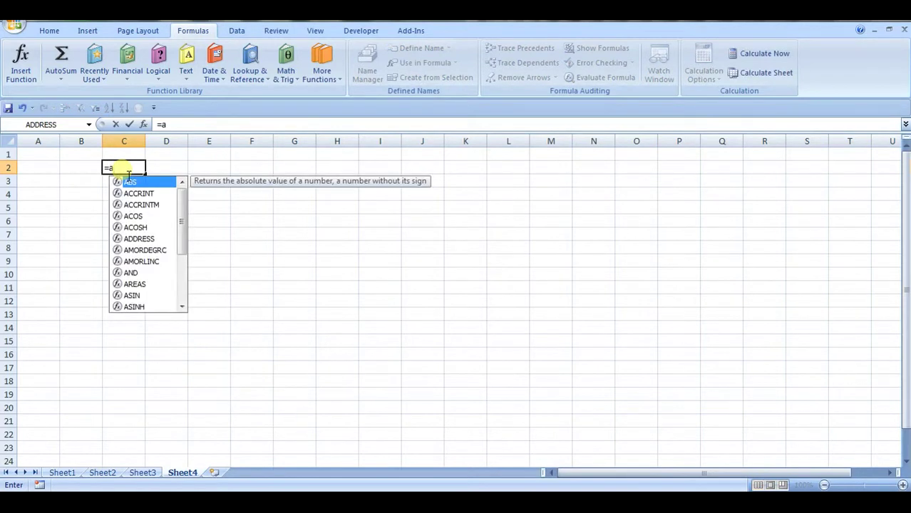
{"action": "type", "text": "dd"}
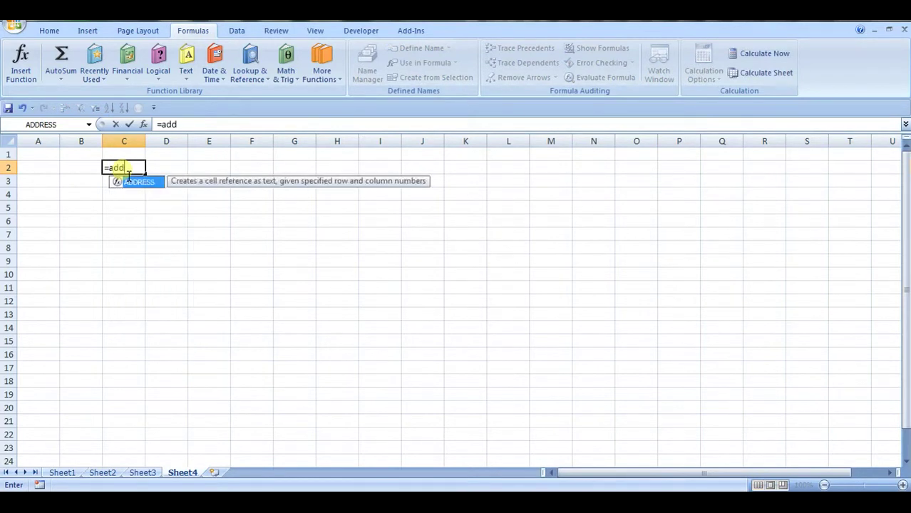
{"action": "double_click", "coordinate": [129, 179]}
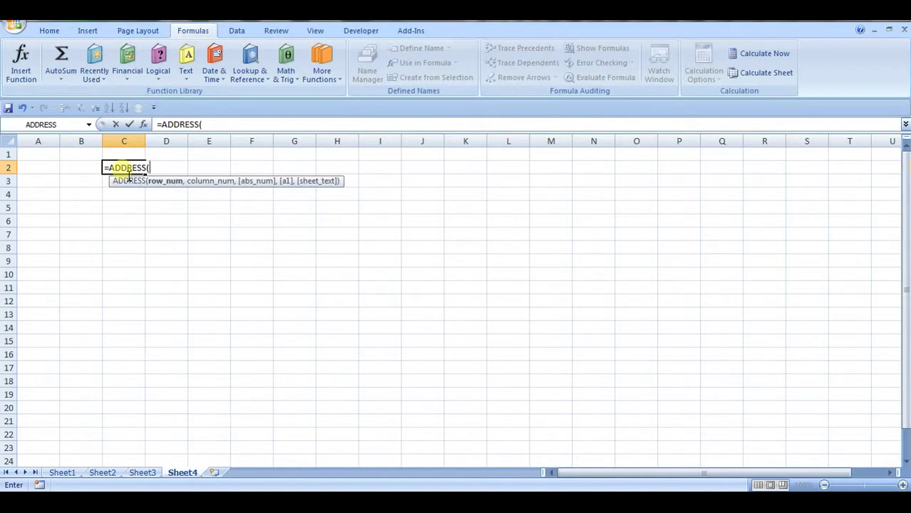
{"action": "type", "text": "1,"}
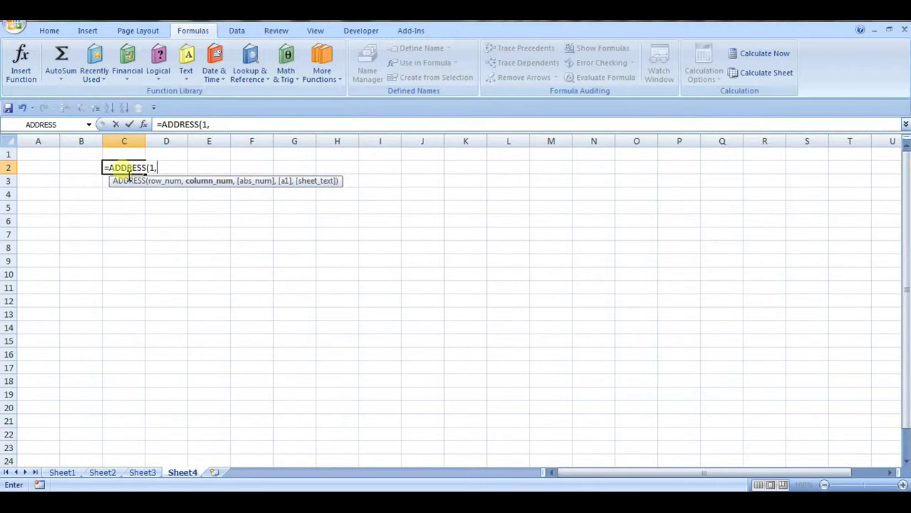
{"action": "type", "text": "1)"}
{"action": "key", "text": "Return"}
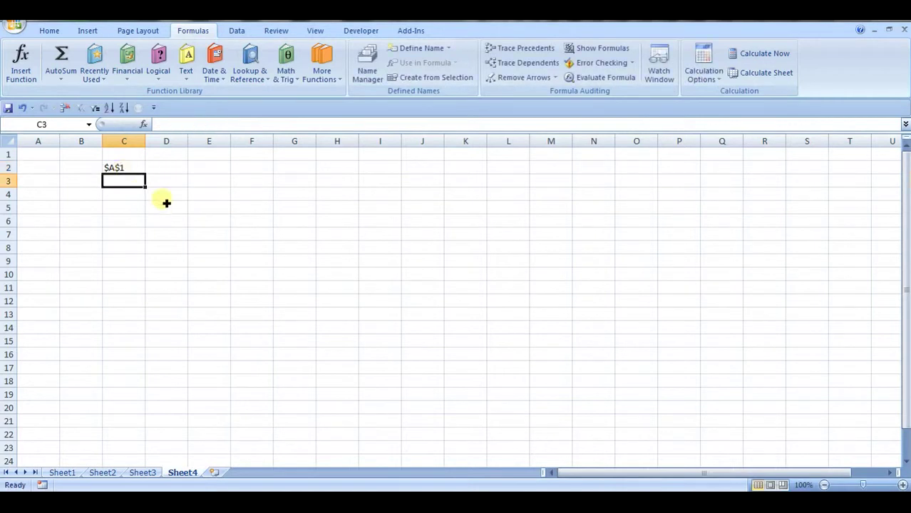
Reopen C2's formula in the formula bar and add a comma for a third argument.
{"action": "left_click", "coordinate": [35, 158]}
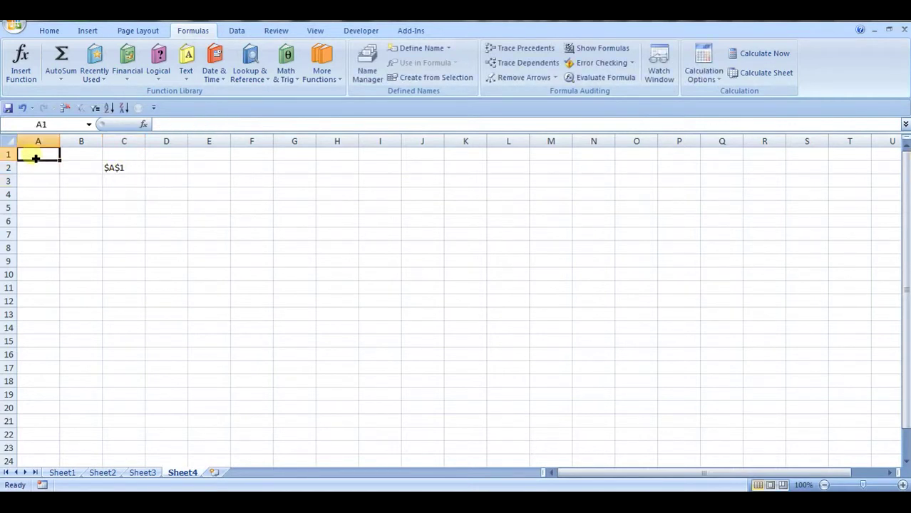
{"action": "left_click", "coordinate": [42, 125]}
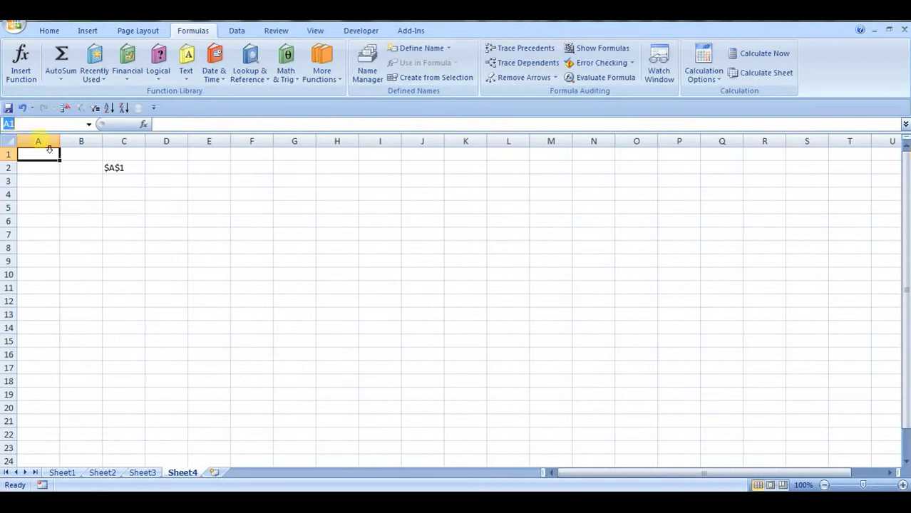
{"action": "left_click", "coordinate": [132, 170]}
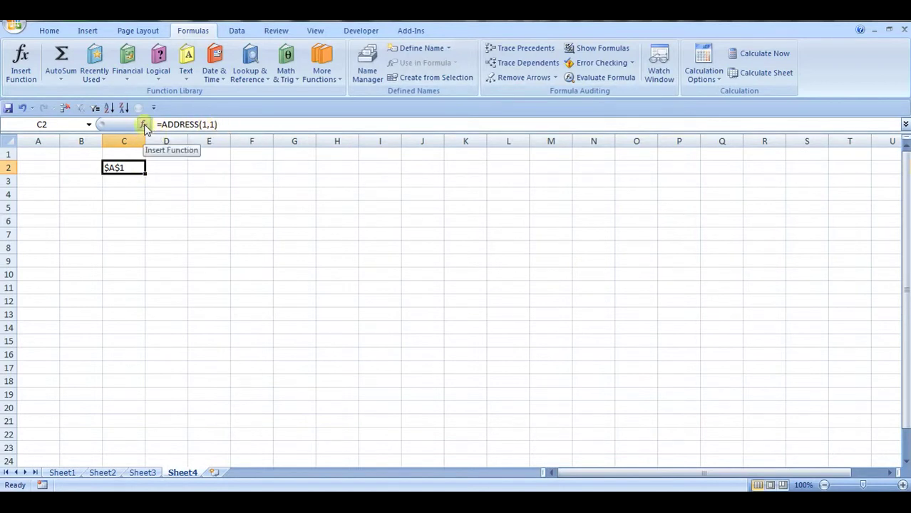
{"action": "left_click", "coordinate": [214, 125]}
{"action": "type", "text": ","}
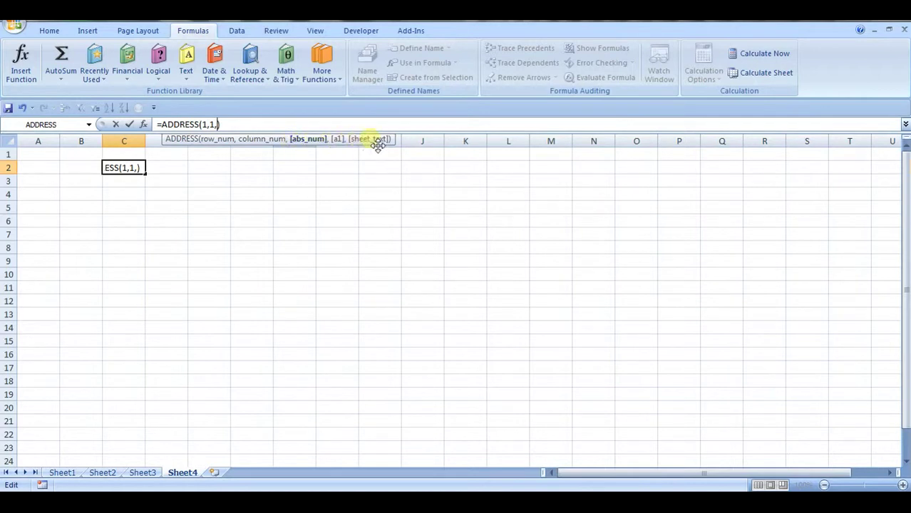
Set Abs_num to 4 in Function Arguments so C2 becomes =ADDRESS(1,1,4), returning A1.
{"action": "left_click", "coordinate": [144, 127]}
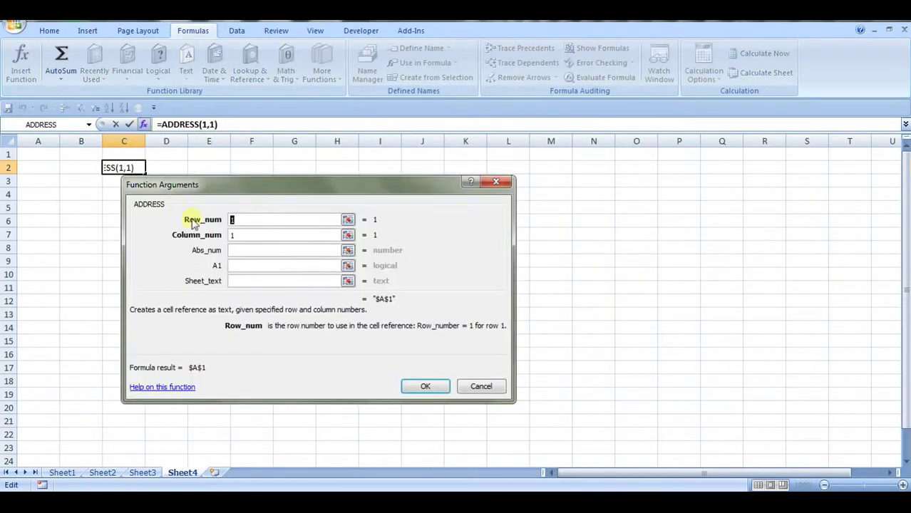
{"action": "left_click", "coordinate": [236, 251]}
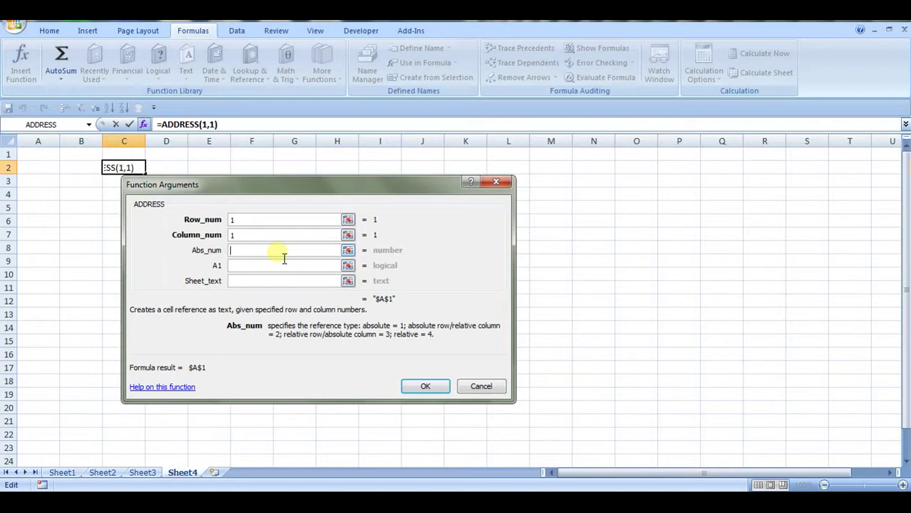
{"action": "type", "text": "4"}
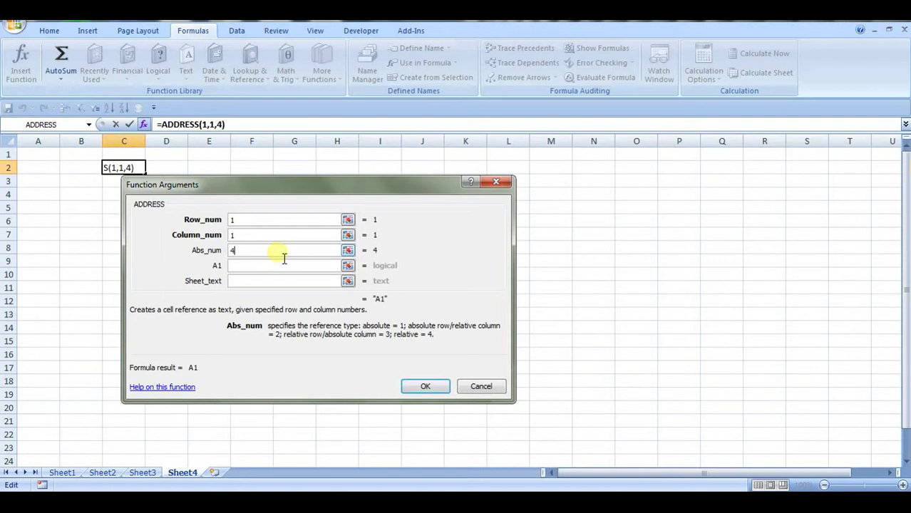
{"action": "left_click", "coordinate": [241, 269]}
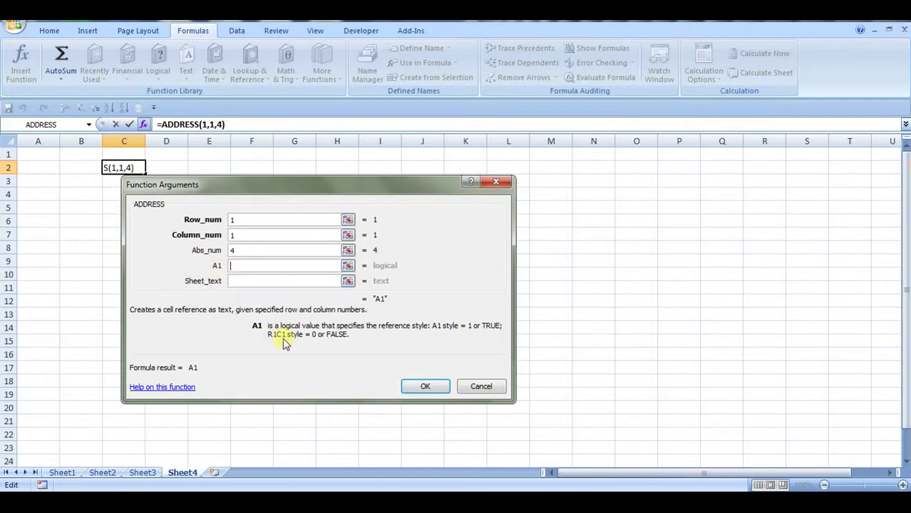
{"action": "left_click", "coordinate": [255, 286]}
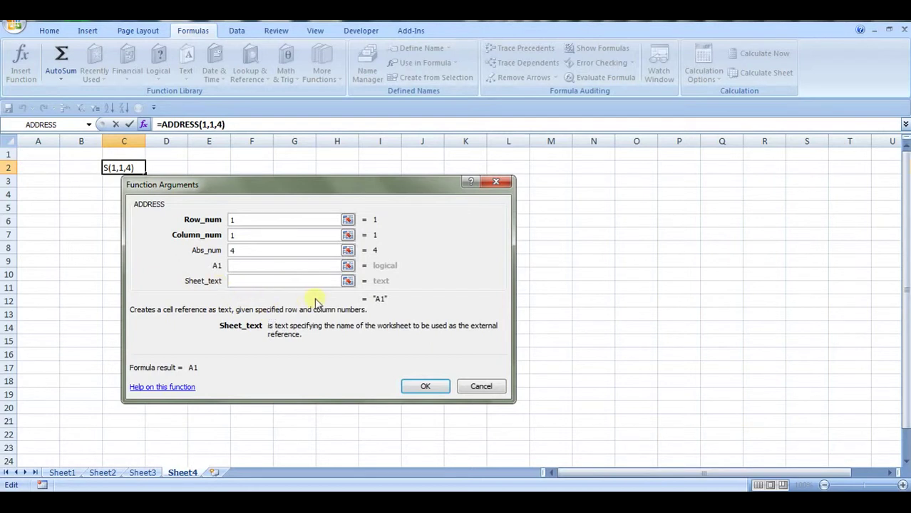
{"action": "left_click", "coordinate": [251, 252]}
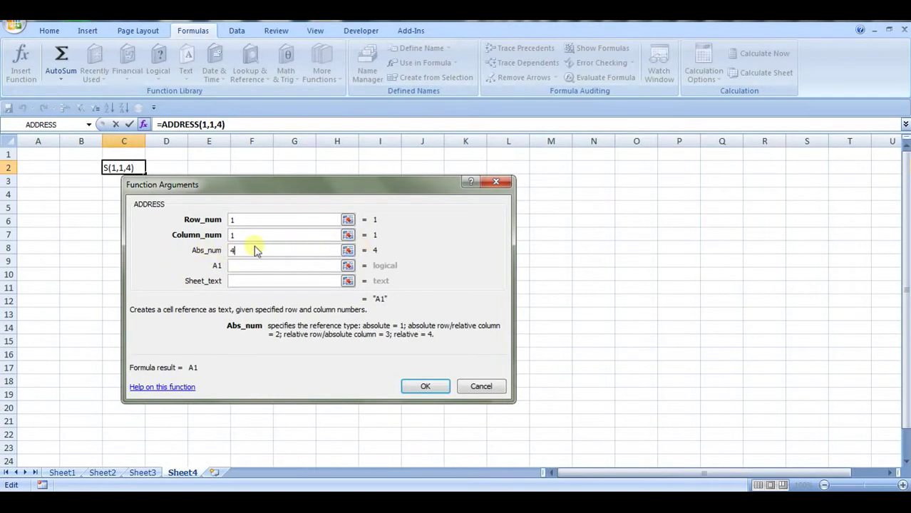
{"action": "left_click", "coordinate": [415, 388]}
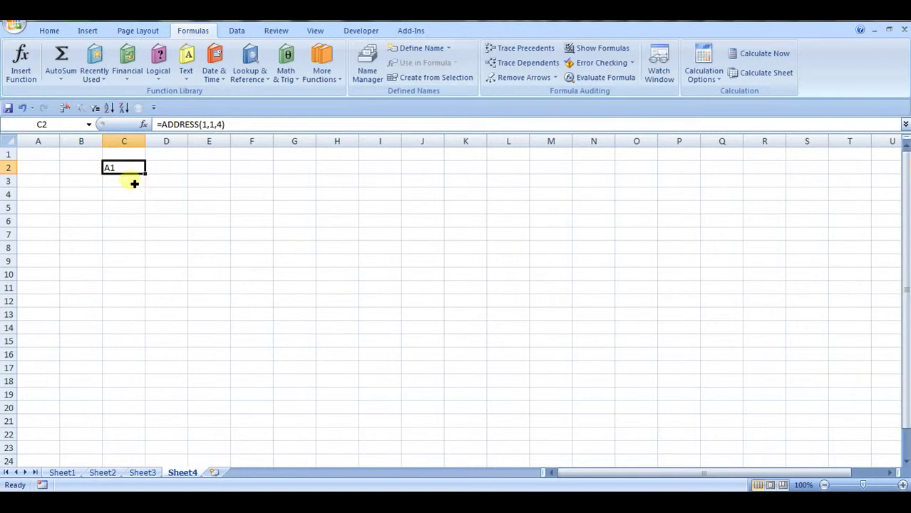
Enter =SUBSTITUTE(C2,"1","") in C3 so it shows only the column letter A.
{"action": "left_click", "coordinate": [51, 154]}
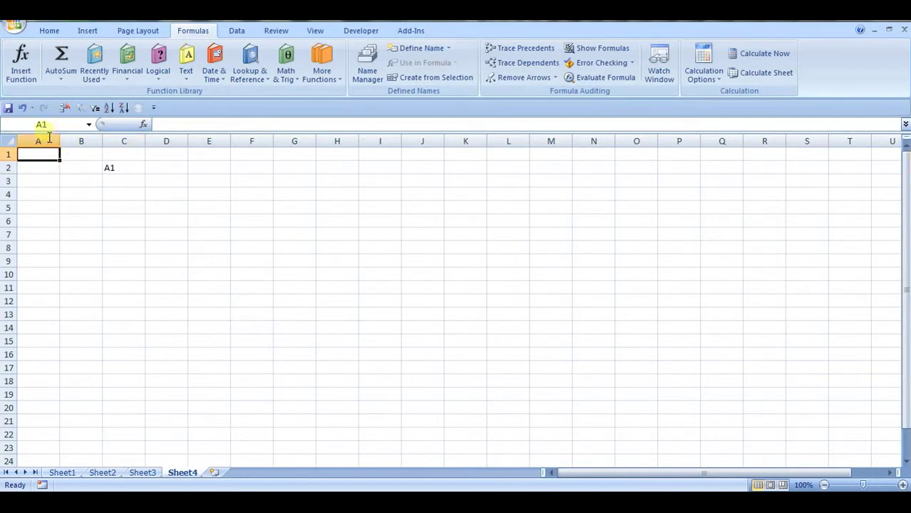
{"action": "left_click", "coordinate": [131, 185]}
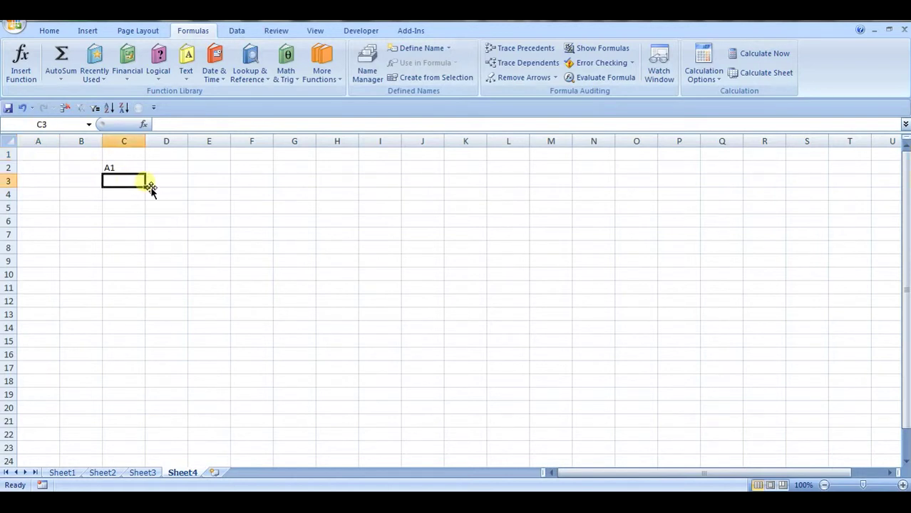
{"action": "type", "text": "="}
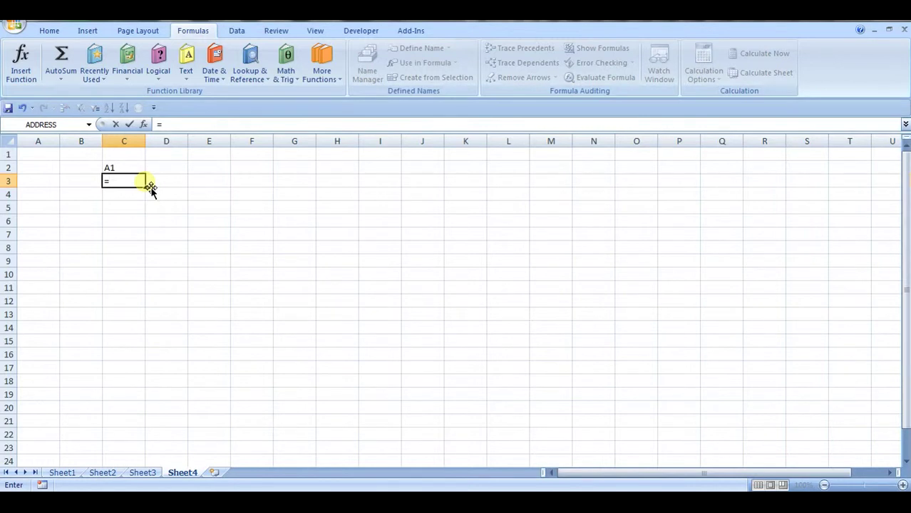
{"action": "type", "text": "sub"}
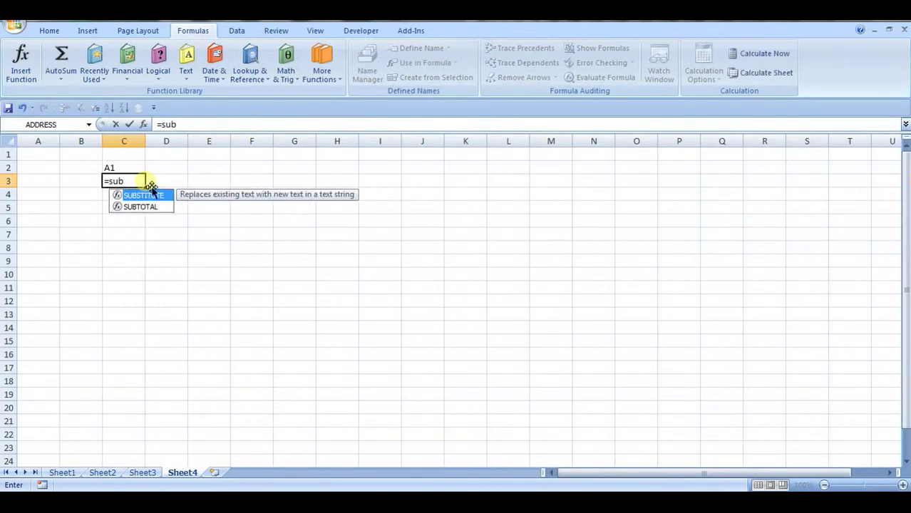
{"action": "double_click", "coordinate": [150, 191]}
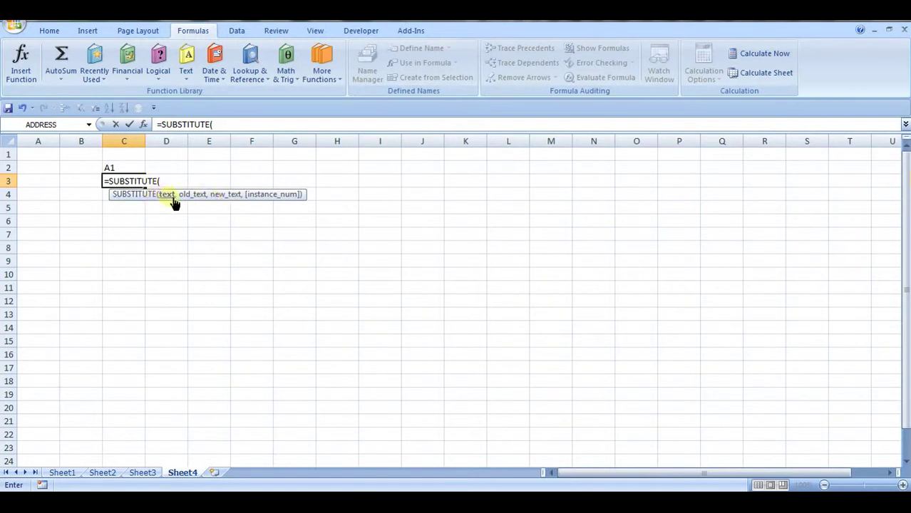
{"action": "left_click", "coordinate": [131, 173]}
{"action": "type", "text": ",\"1\"!\""}
{"action": "key", "text": "BackSpace"}
{"action": "type", "text": "1\""}
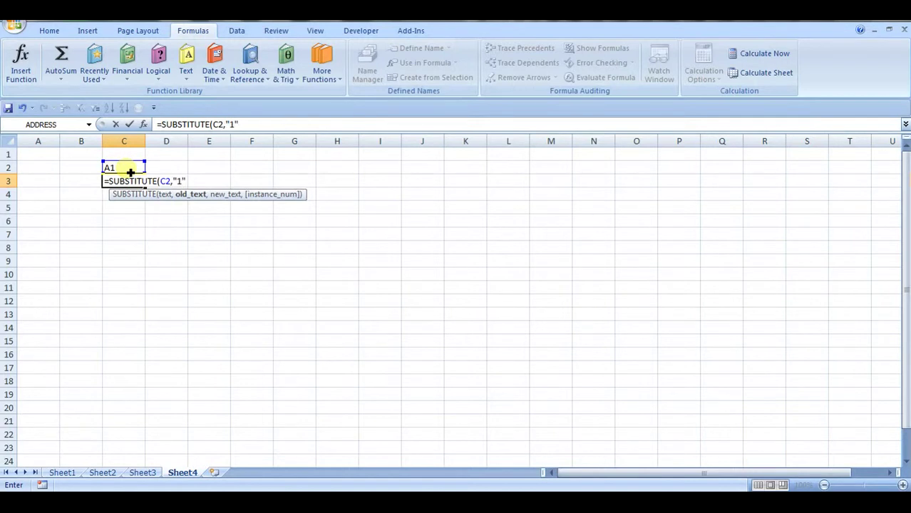
{"action": "type", "text": ",\"\""}
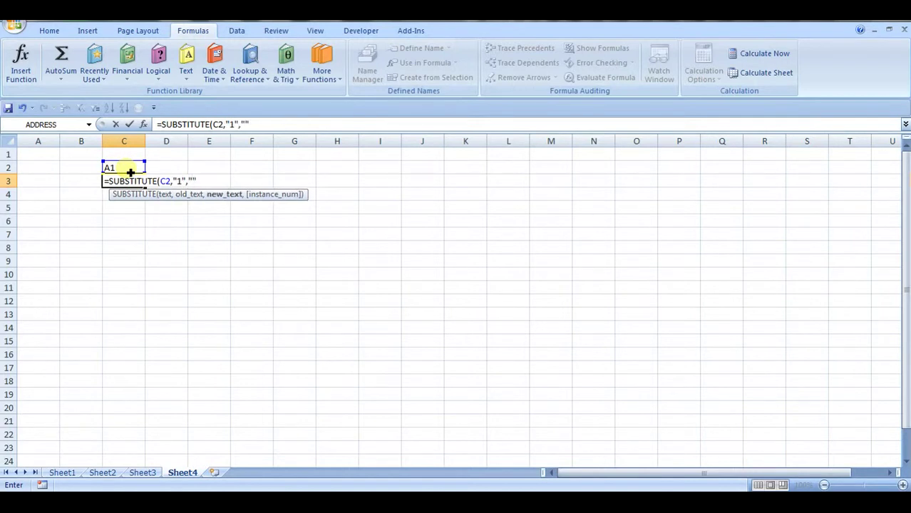
{"action": "type", "text": ")"}
{"action": "key", "text": "Return"}
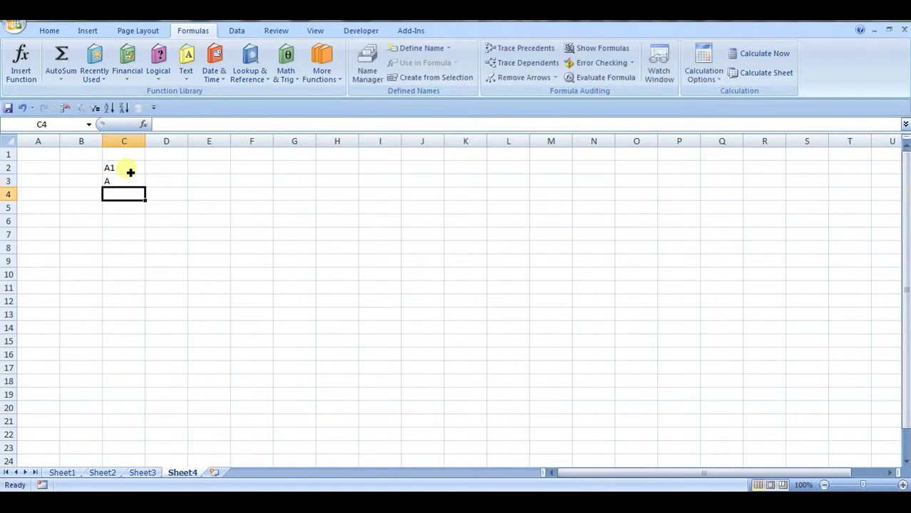
Change C2's column number to 16000, giving WQJ1 in C2 and WQJ in C3.
{"action": "left_click", "coordinate": [130, 181]}
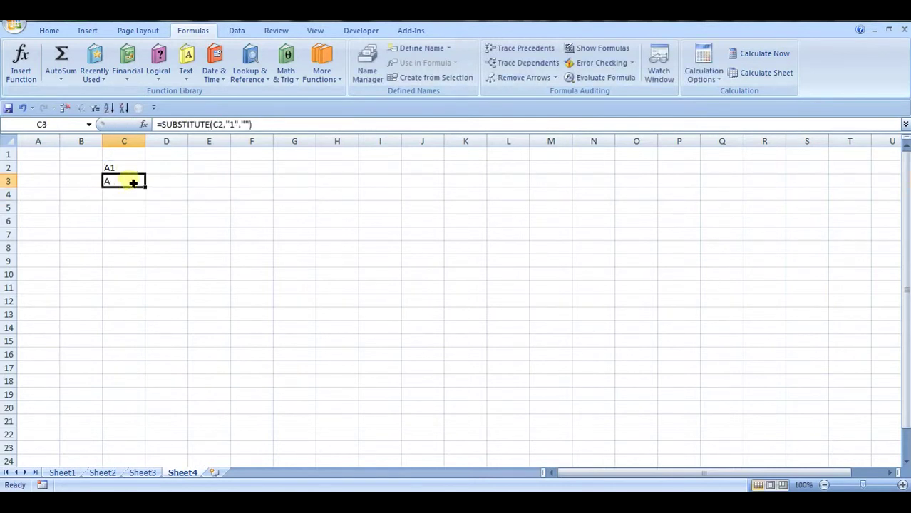
{"action": "left_click", "coordinate": [134, 172]}
{"action": "left_click", "coordinate": [132, 183]}
{"action": "left_click", "coordinate": [124, 169]}
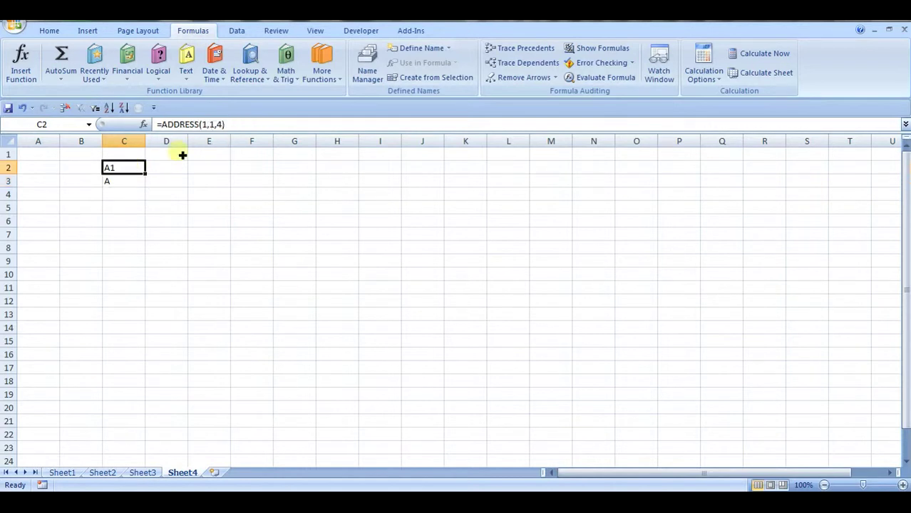
{"action": "left_click", "coordinate": [214, 125]}
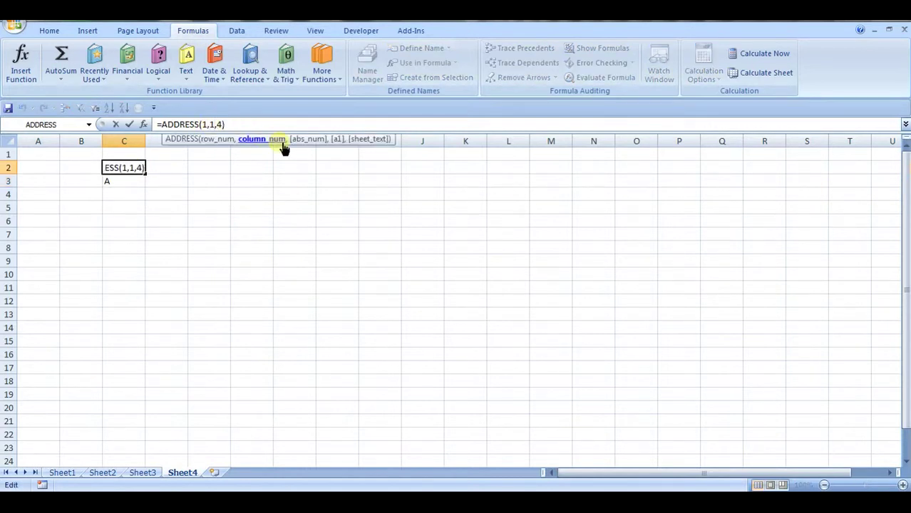
{"action": "type", "text": "6000"}
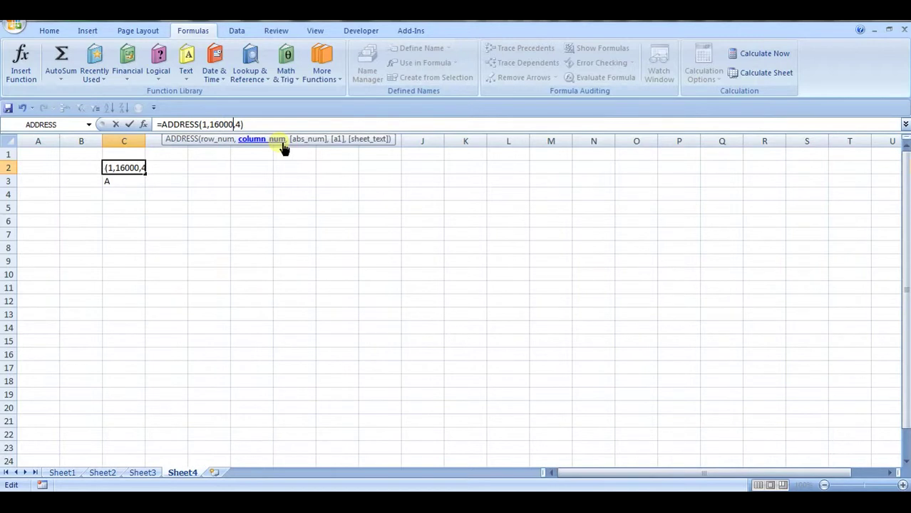
{"action": "key", "text": "Return"}
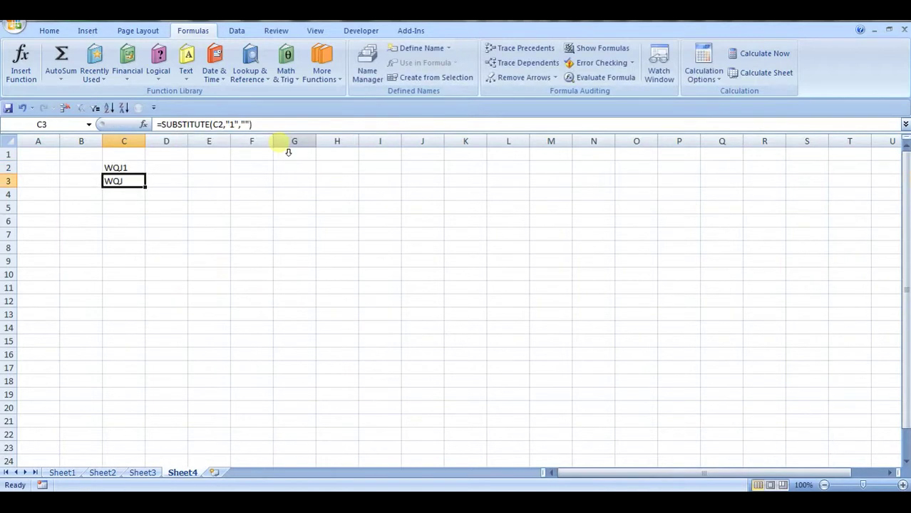
{"action": "left_click", "coordinate": [139, 166]}
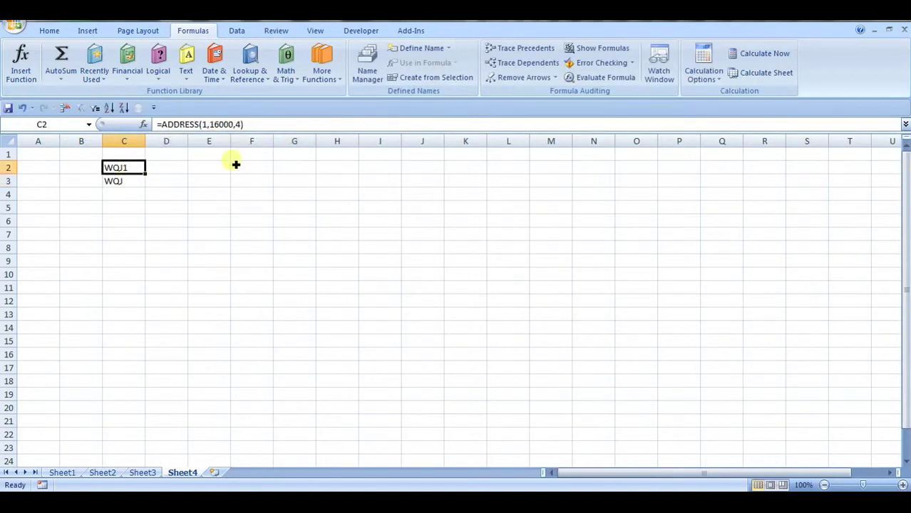
{"action": "left_click", "coordinate": [132, 184]}
Change C2's row to 333 and make C3 substitute 333 instead of 1.
{"action": "left_click", "coordinate": [139, 169]}
{"action": "double_click", "coordinate": [205, 124]}
{"action": "type", "text": "333"}
{"action": "key", "text": "Return"}
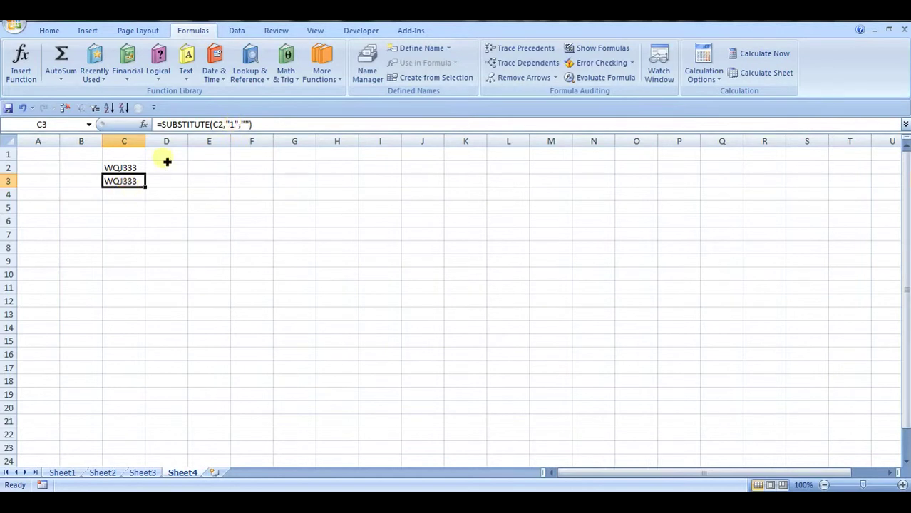
{"action": "left_click", "coordinate": [232, 126]}
{"action": "double_click", "coordinate": [232, 126]}
{"action": "type", "text": "333"}
{"action": "key", "text": "Return"}
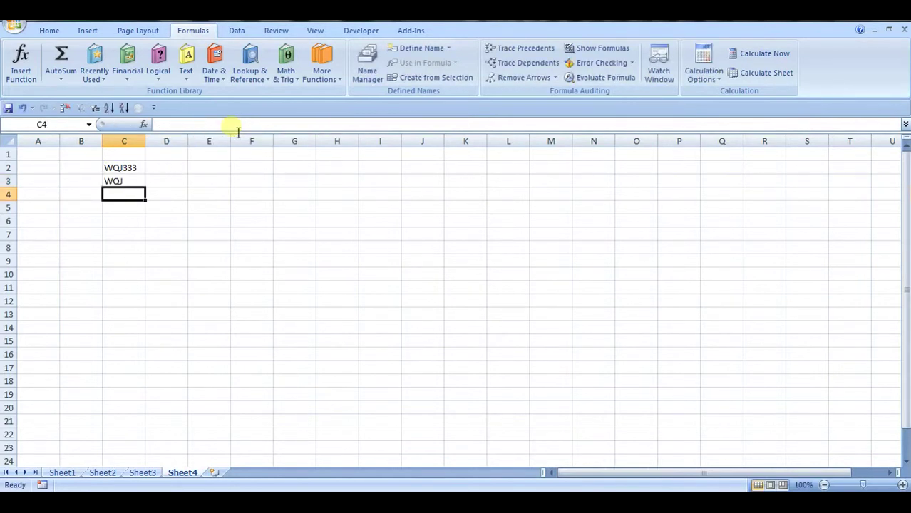
Undo the experiments to restore the original formulas, then go to the Sheet3 table.
{"action": "key", "text": "ctrl+z"}
{"action": "key", "text": "ctrl+z"}
{"action": "key", "text": "ctrl+z"}
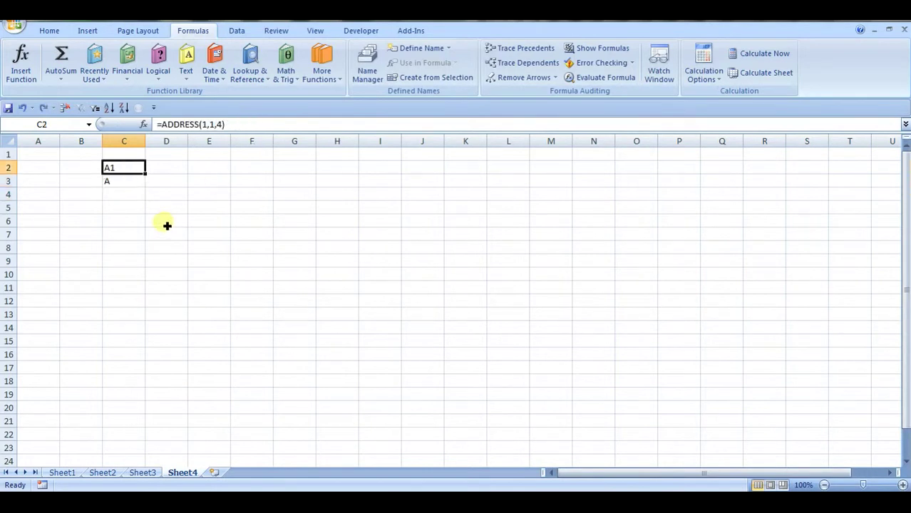
{"action": "left_click", "coordinate": [135, 183]}
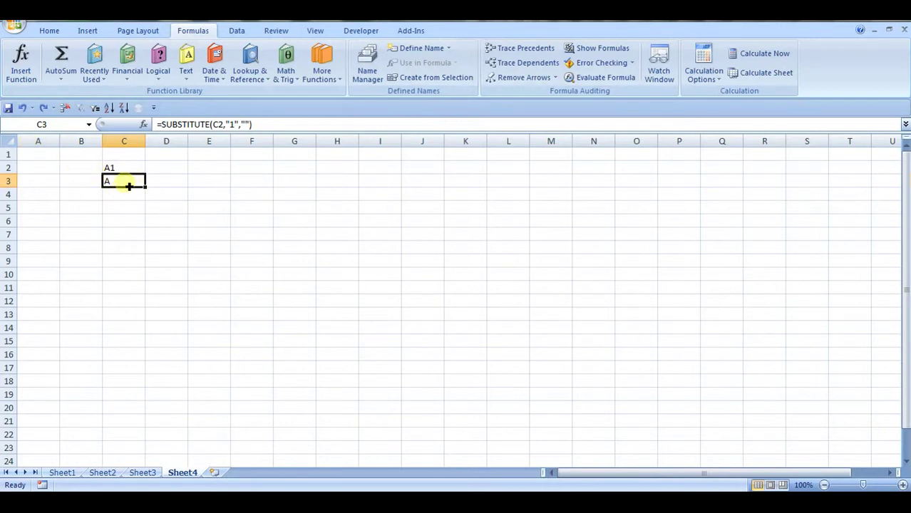
{"action": "left_click", "coordinate": [143, 473]}
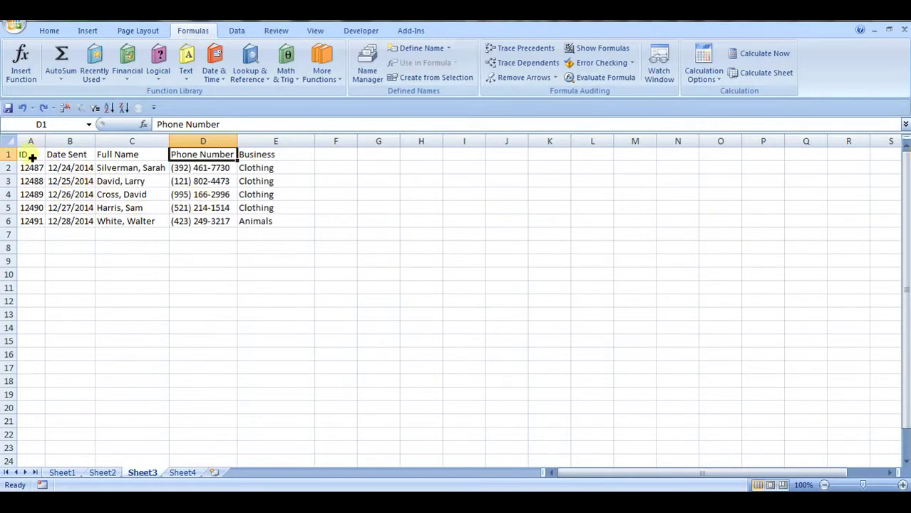
Select Sheet3's header row A1:E1, from ID to Business, and then the Phone Number header.
{"action": "left_click_drag", "start_coordinate": [27, 154], "coordinate": [270, 158]}
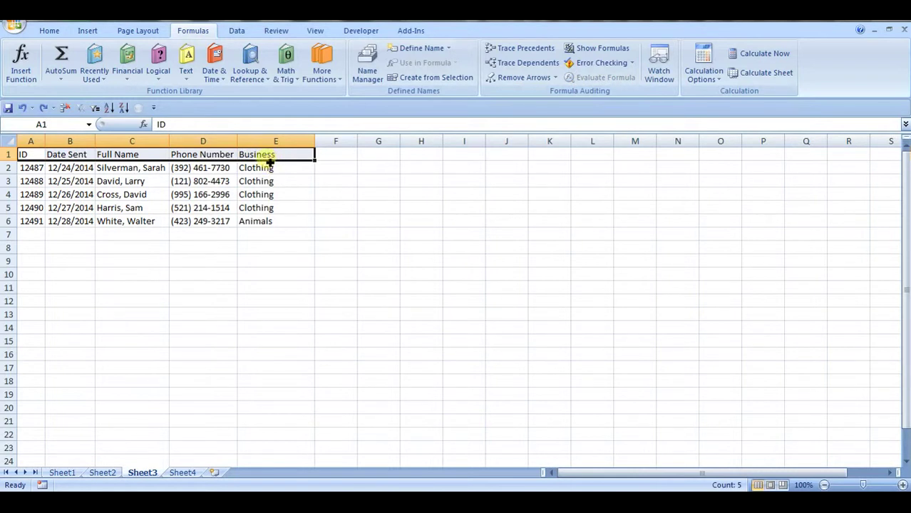
{"action": "left_click", "coordinate": [249, 157]}
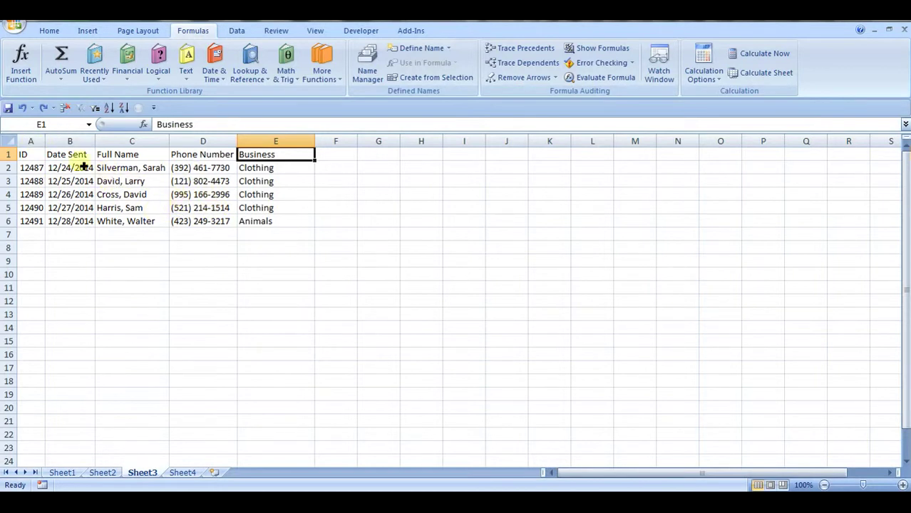
{"action": "left_click_drag", "start_coordinate": [34, 154], "coordinate": [259, 154]}
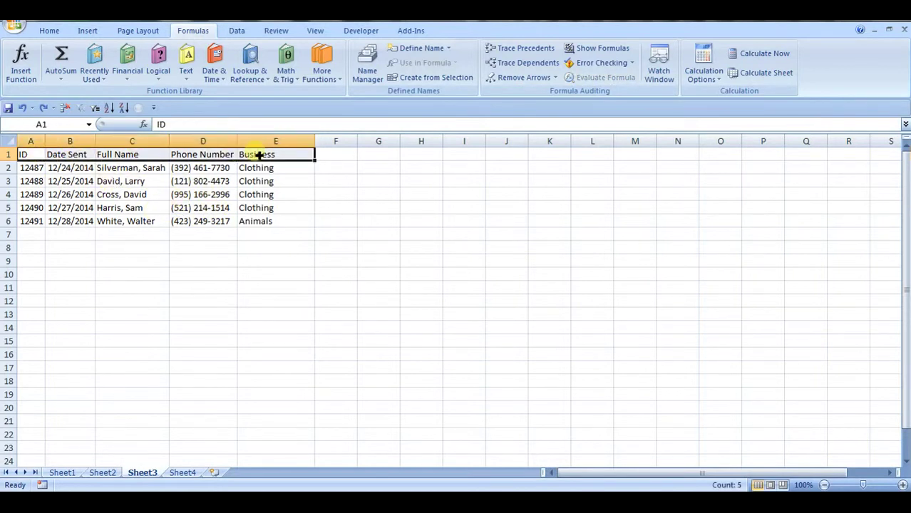
{"action": "left_click", "coordinate": [202, 154]}
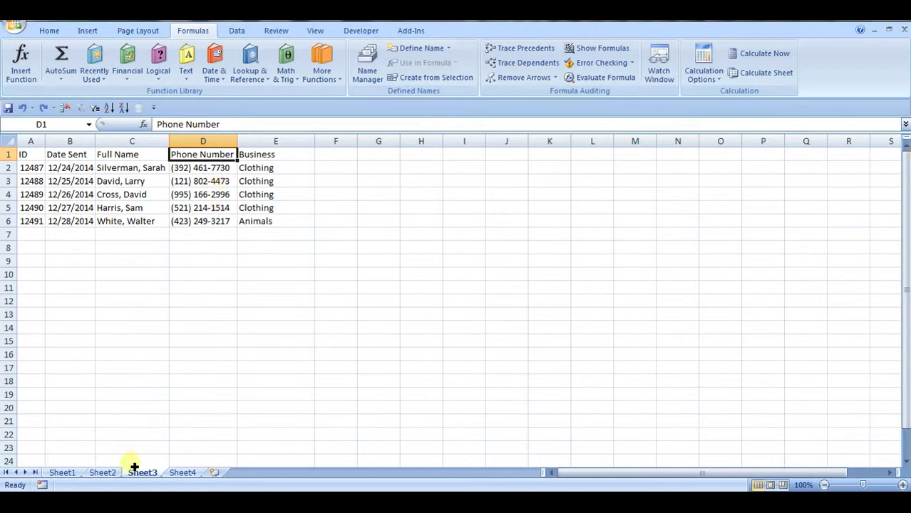
{"action": "left_click", "coordinate": [103, 473]}
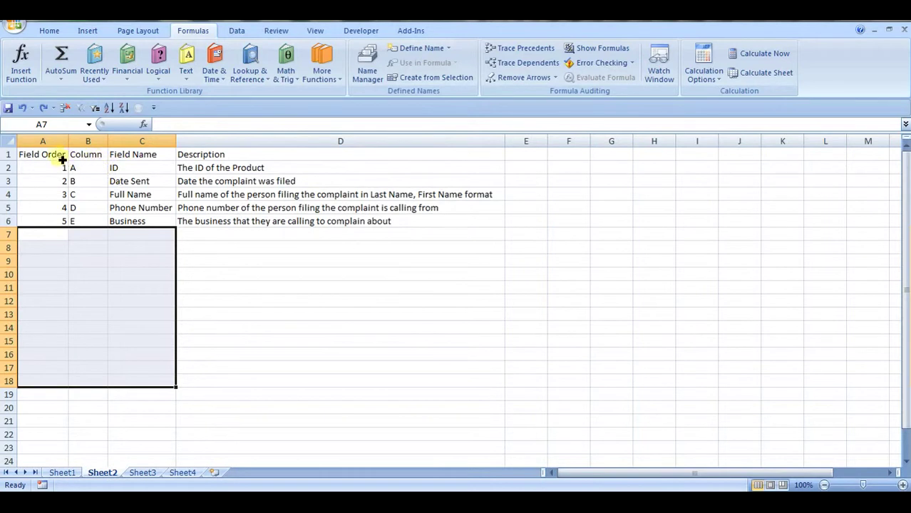
{"action": "left_click_drag", "start_coordinate": [61, 155], "coordinate": [69, 223]}
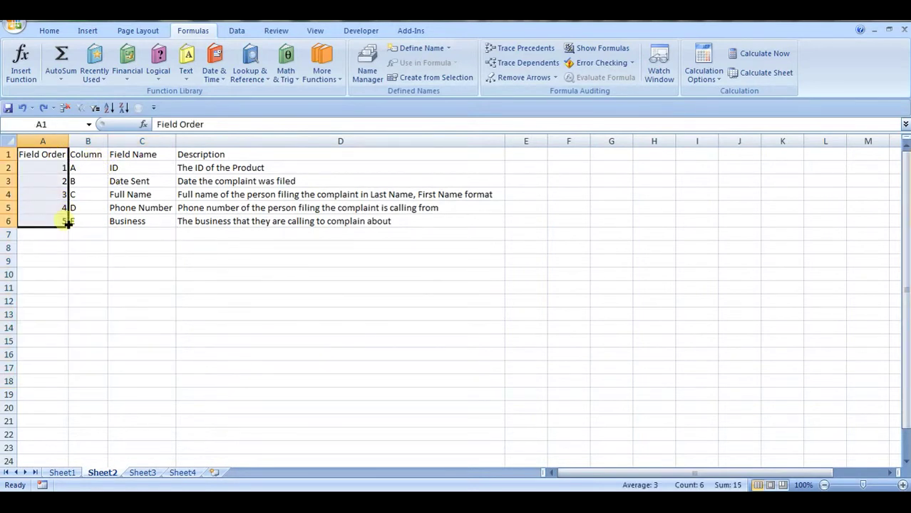
{"action": "left_click_drag", "start_coordinate": [153, 156], "coordinate": [153, 222]}
{"action": "left_click", "coordinate": [139, 170]}
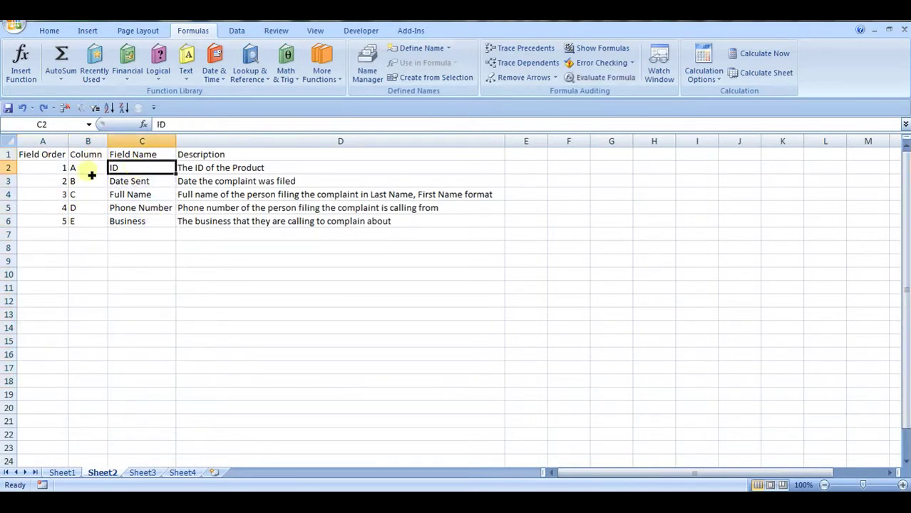
{"action": "left_click_drag", "start_coordinate": [45, 169], "coordinate": [45, 222]}
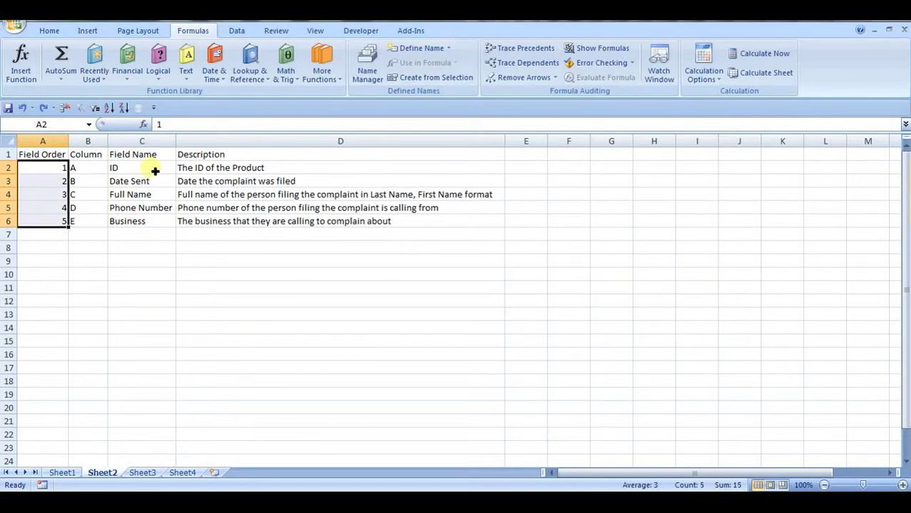
{"action": "left_click_drag", "start_coordinate": [153, 170], "coordinate": [142, 226]}
{"action": "left_click_drag", "start_coordinate": [225, 171], "coordinate": [224, 224]}
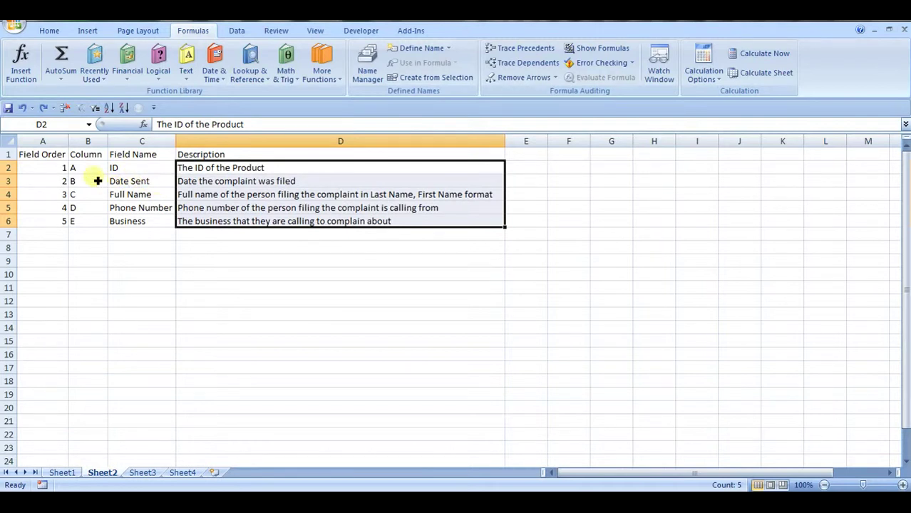
{"action": "left_click_drag", "start_coordinate": [78, 168], "coordinate": [87, 221]}
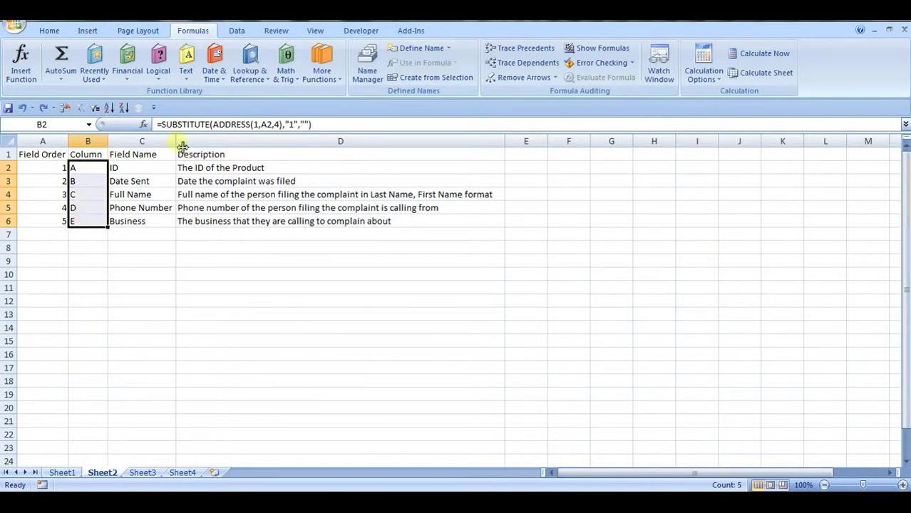
{"action": "left_click", "coordinate": [94, 169]}
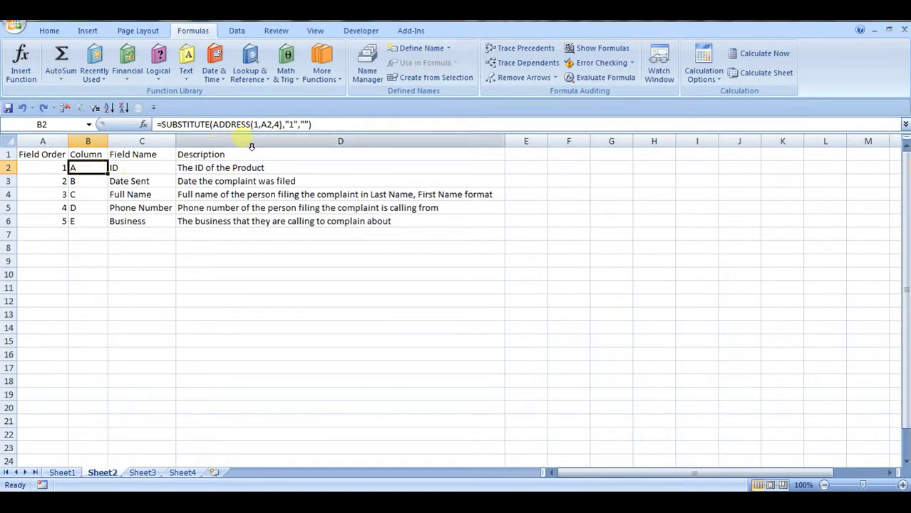
{"action": "double_click", "coordinate": [266, 125]}
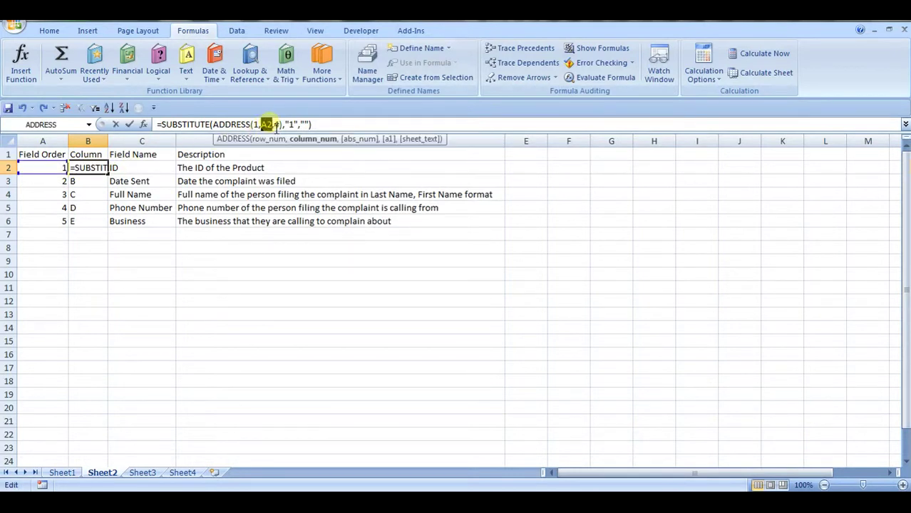
{"action": "left_click", "coordinate": [41, 170]}
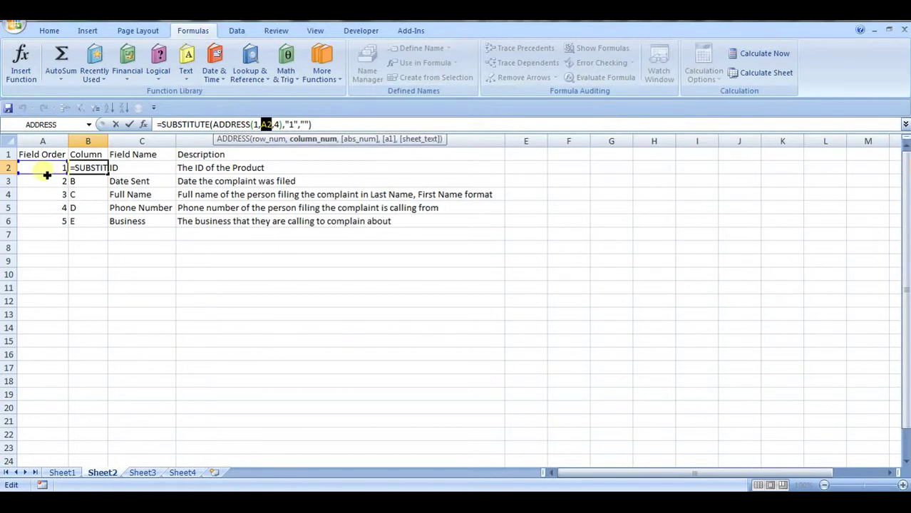
{"action": "key", "text": "Return"}
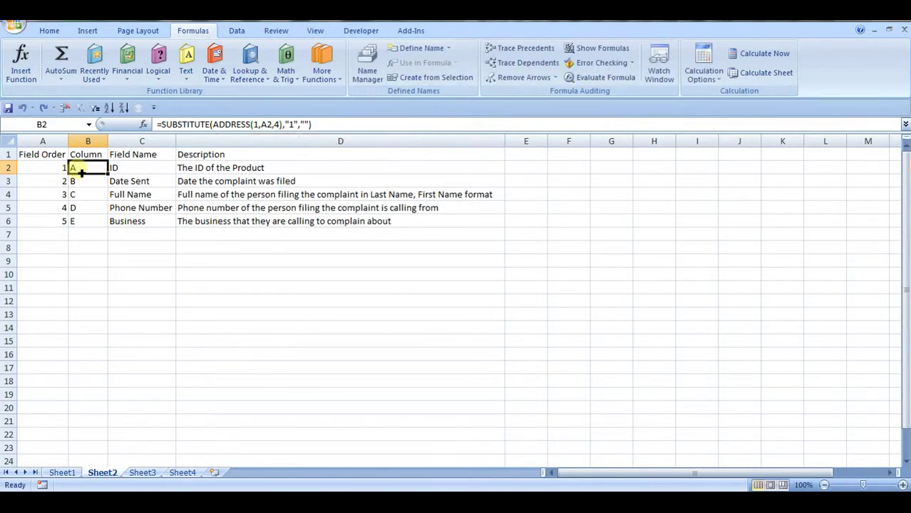
{"action": "left_click", "coordinate": [256, 125]}
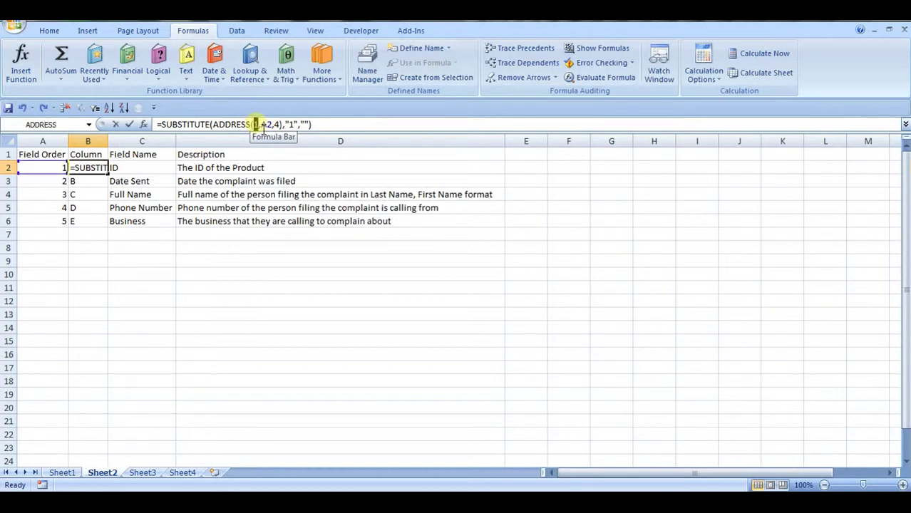
{"action": "left_click", "coordinate": [276, 139]}
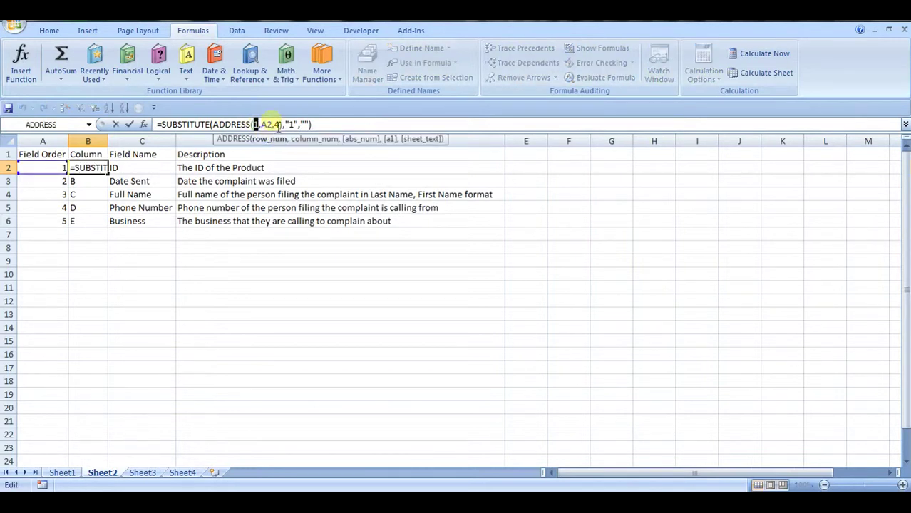
{"action": "double_click", "coordinate": [293, 125]}
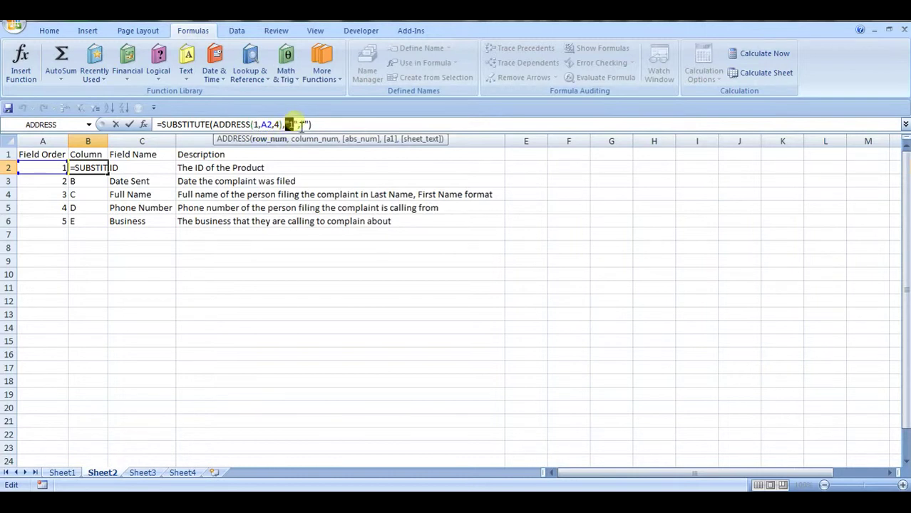
{"action": "left_click", "coordinate": [258, 125]}
{"action": "double_click", "coordinate": [292, 125]}
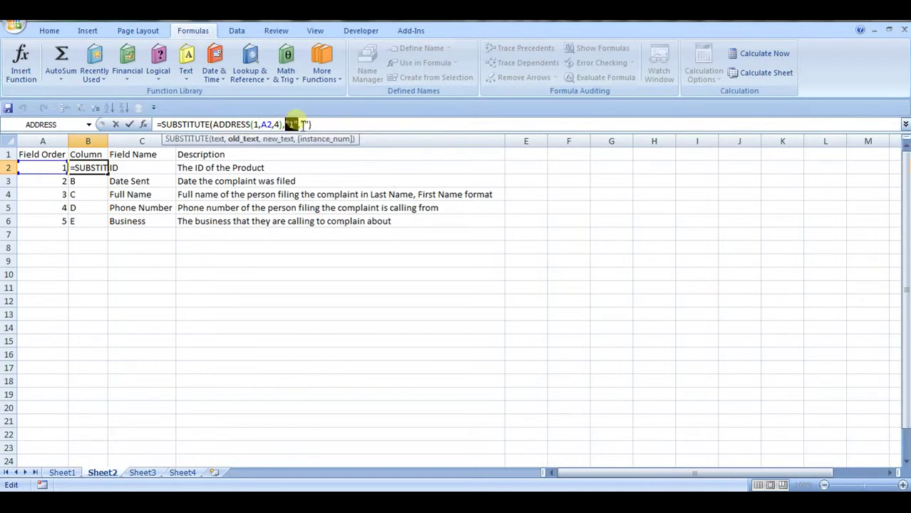
{"action": "double_click", "coordinate": [267, 125]}
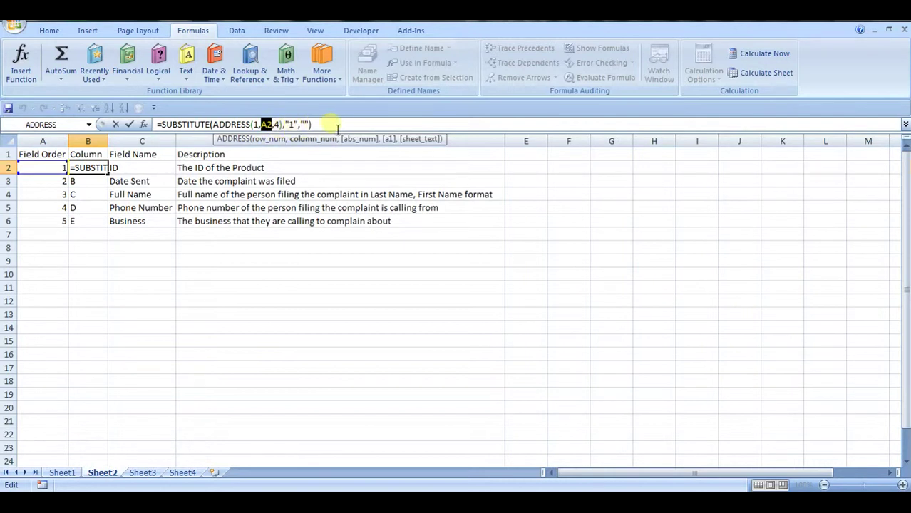
{"action": "left_click", "coordinate": [129, 124]}
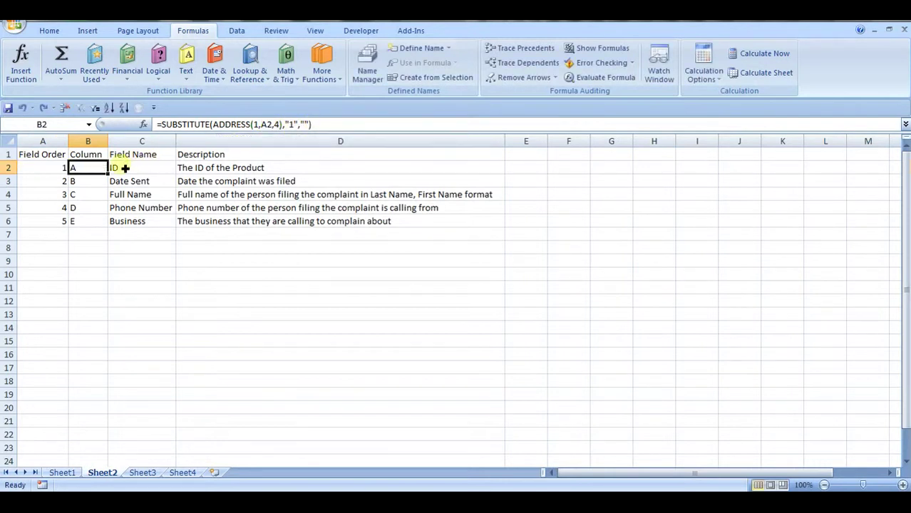
{"action": "left_click", "coordinate": [592, 78]}
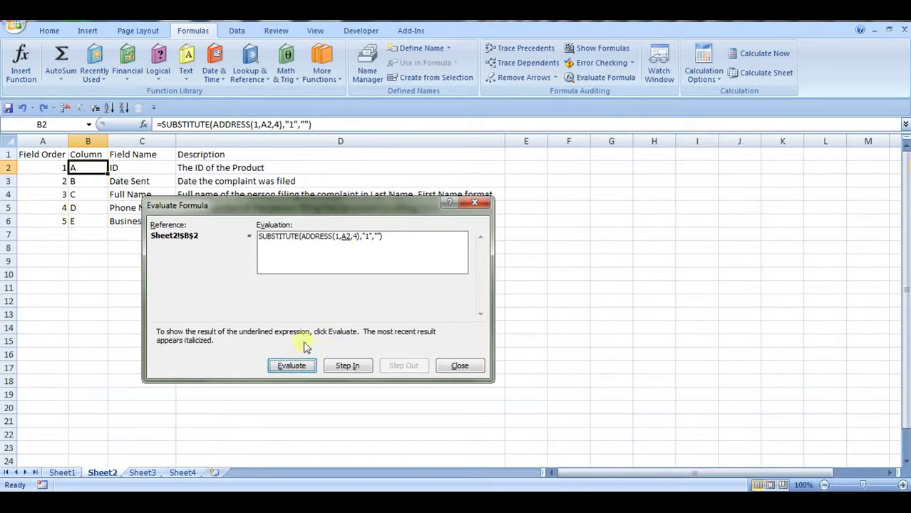
{"action": "left_click", "coordinate": [307, 366]}
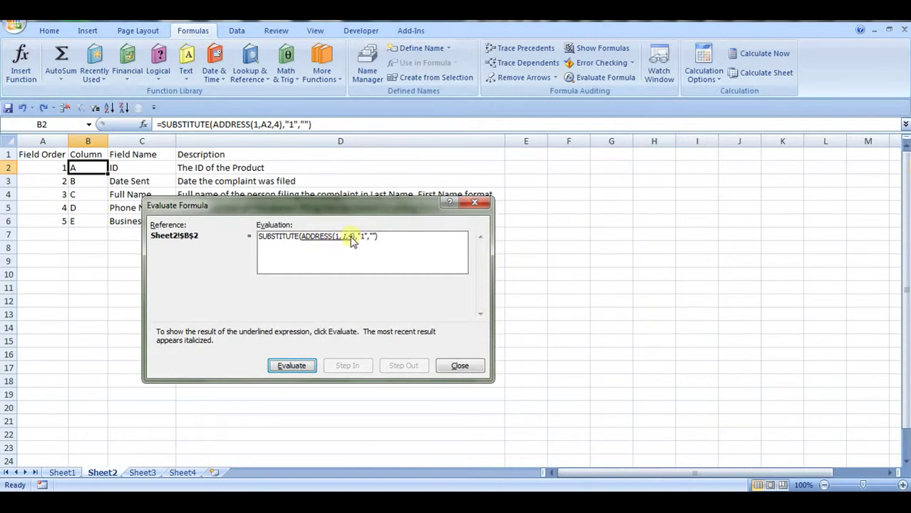
{"action": "left_click", "coordinate": [305, 366]}
{"action": "left_click", "coordinate": [310, 367]}
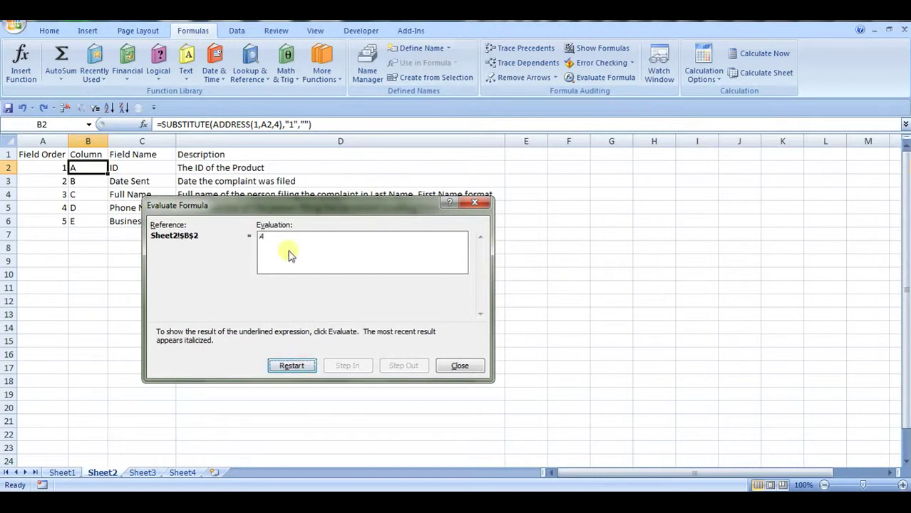
Fill the field orders and letters down from row 6 and name row 7 Toads.
{"action": "left_click", "coordinate": [460, 366]}
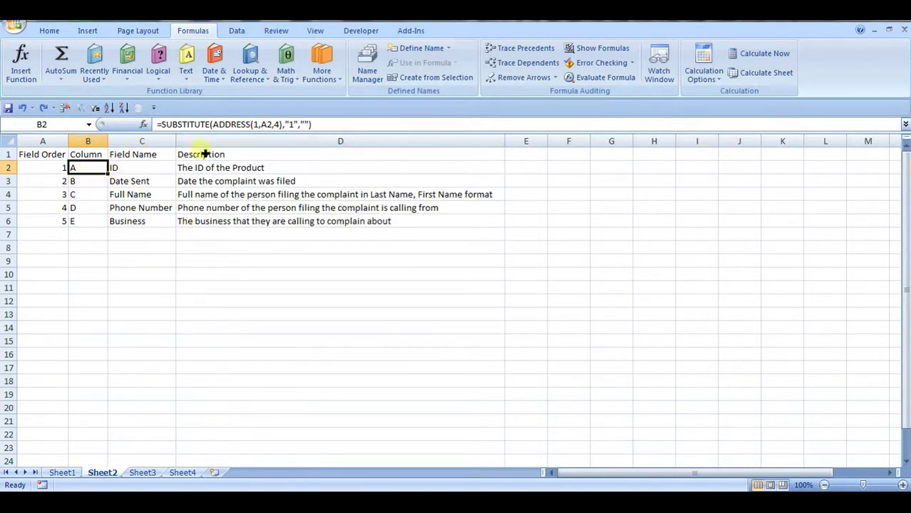
{"action": "left_click_drag", "start_coordinate": [58, 221], "coordinate": [102, 349]}
{"action": "left_click", "coordinate": [74, 235]}
{"action": "left_click_drag", "start_coordinate": [64, 235], "coordinate": [62, 342]}
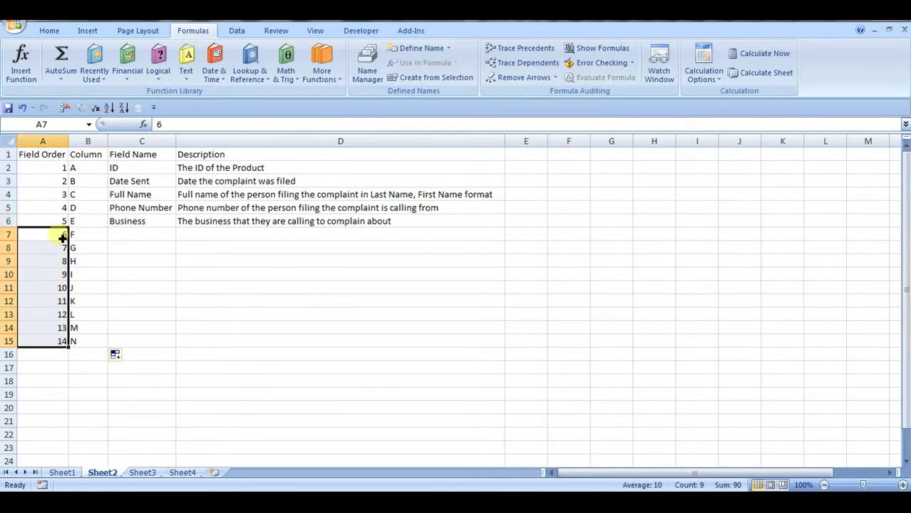
{"action": "left_click_drag", "start_coordinate": [63, 238], "coordinate": [62, 334]}
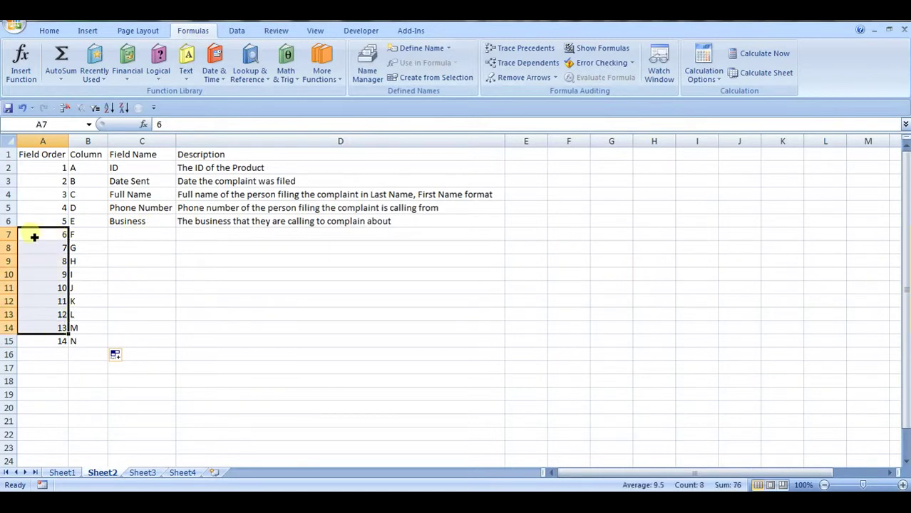
{"action": "left_click", "coordinate": [151, 241]}
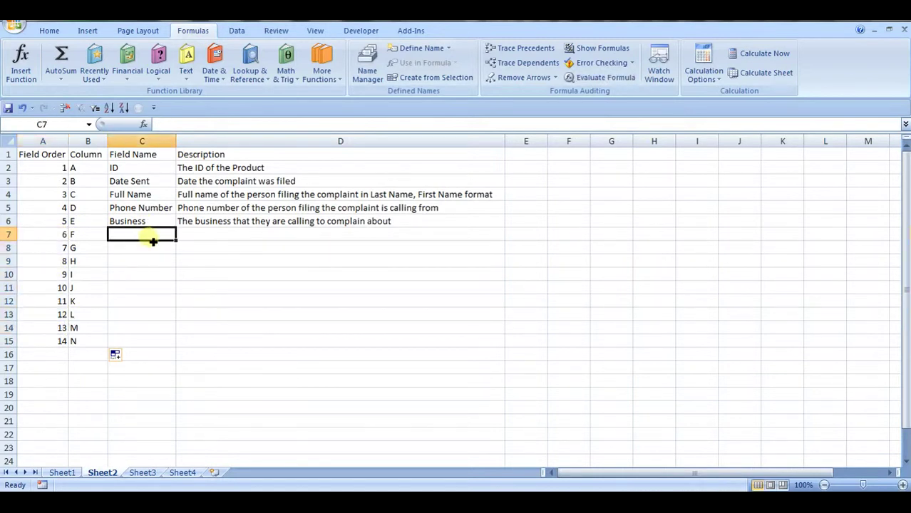
{"action": "type", "text": "Toads"}
{"action": "key", "text": "Return"}
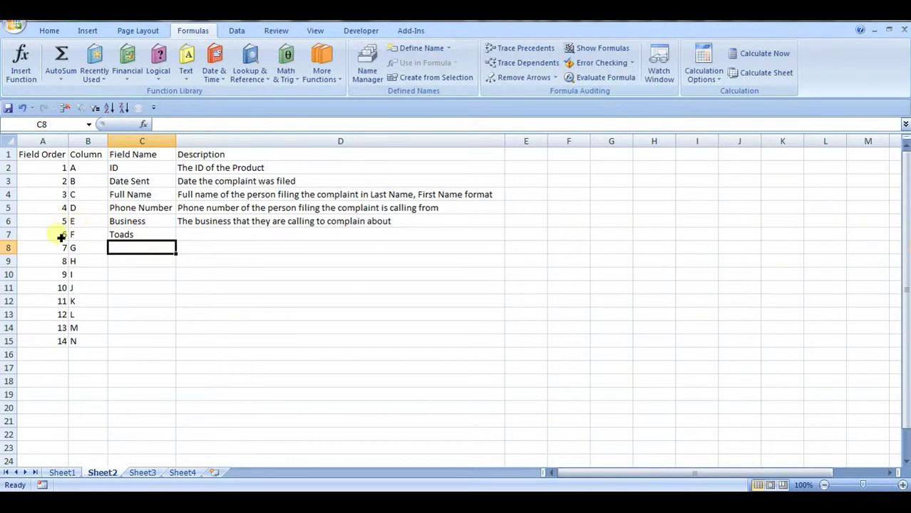
Insert a new row 9 named Bob and refill orders and letters down to 15, O.
{"action": "left_click_drag", "start_coordinate": [60, 237], "coordinate": [146, 236]}
{"action": "left_click", "coordinate": [13, 263]}
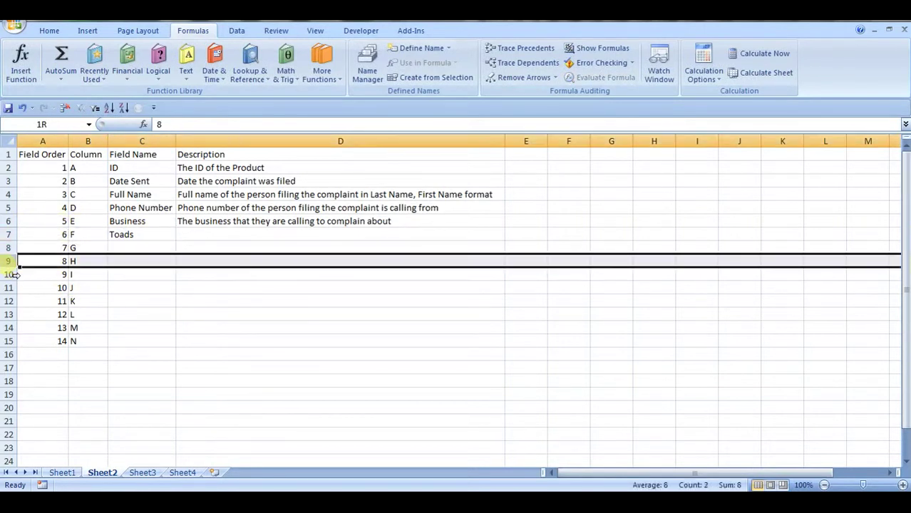
{"action": "right_click", "coordinate": [12, 264]}
{"action": "left_click", "coordinate": [57, 331]}
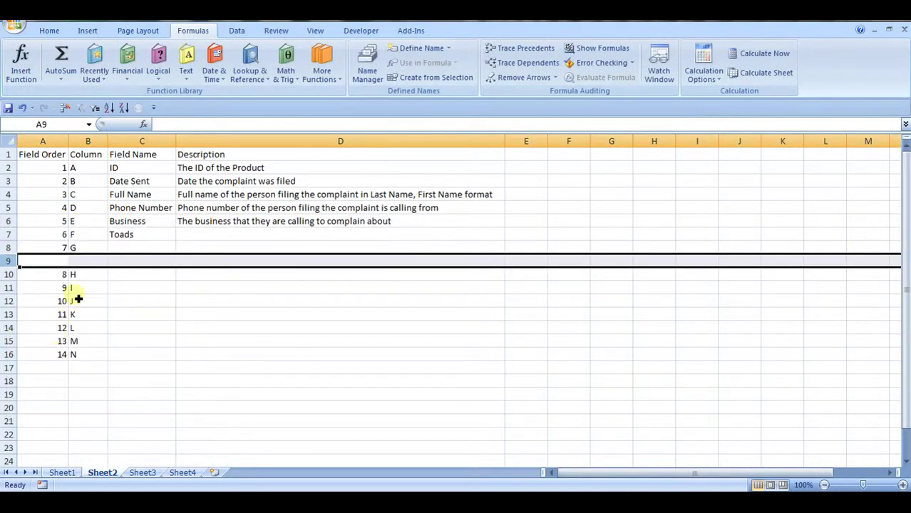
{"action": "left_click", "coordinate": [91, 260]}
{"action": "left_click", "coordinate": [144, 263]}
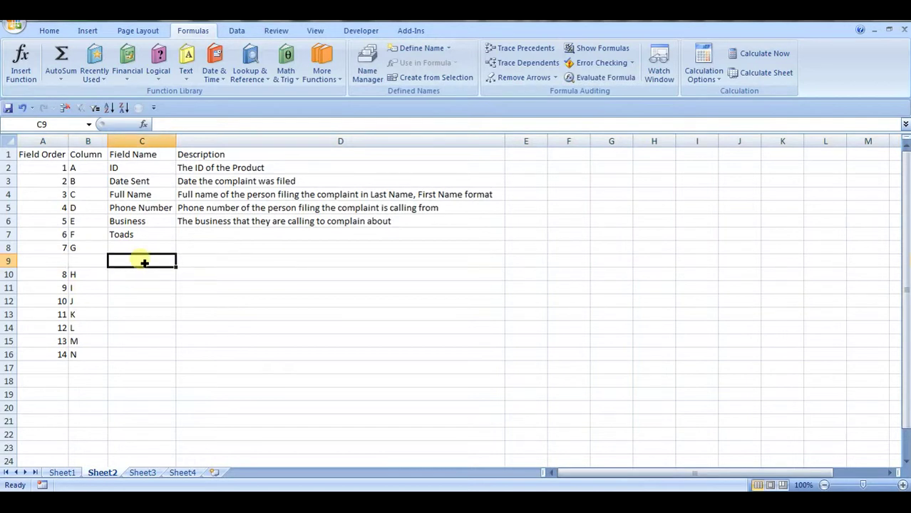
{"action": "type", "text": "Bob"}
{"action": "key", "text": "Left"}
{"action": "key", "text": "Left"}
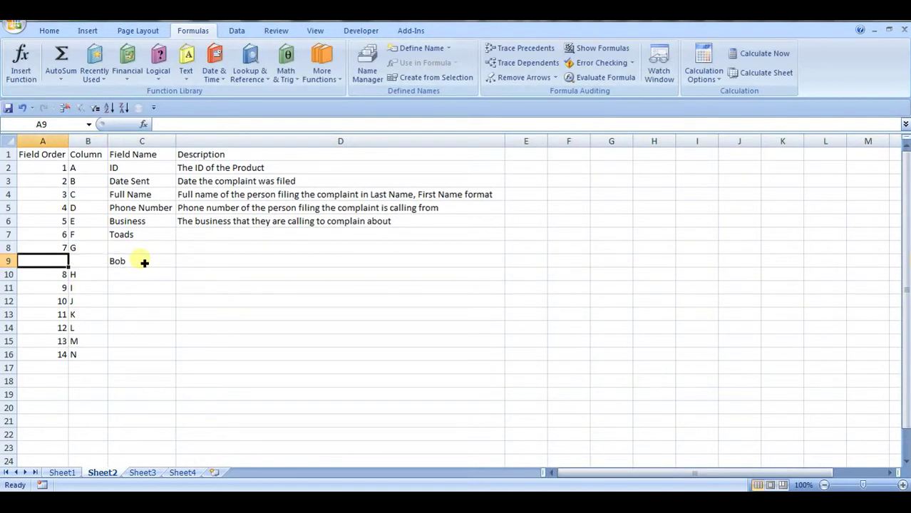
{"action": "left_click_drag", "start_coordinate": [63, 168], "coordinate": [115, 364]}
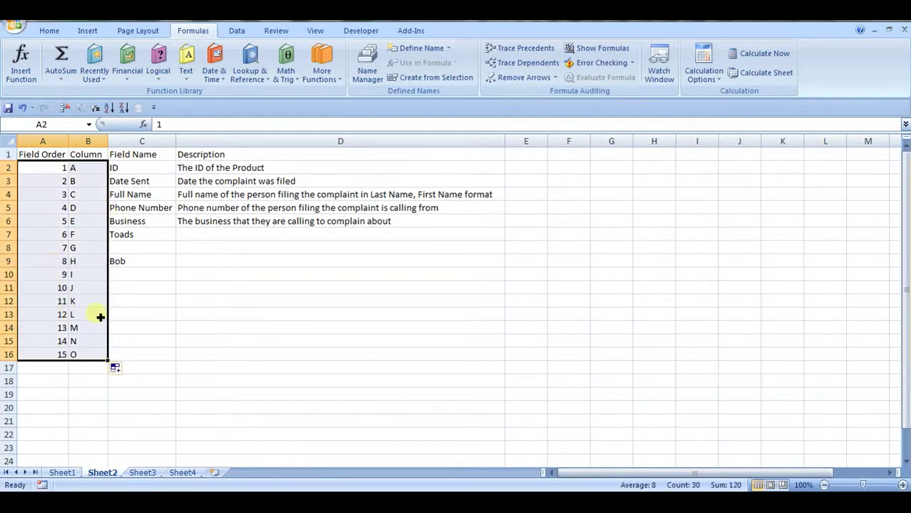
{"action": "left_click", "coordinate": [63, 262]}
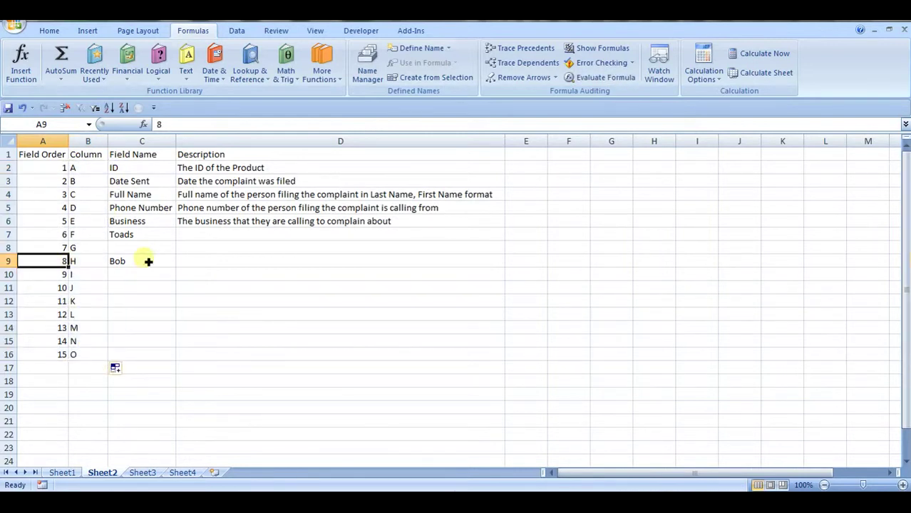